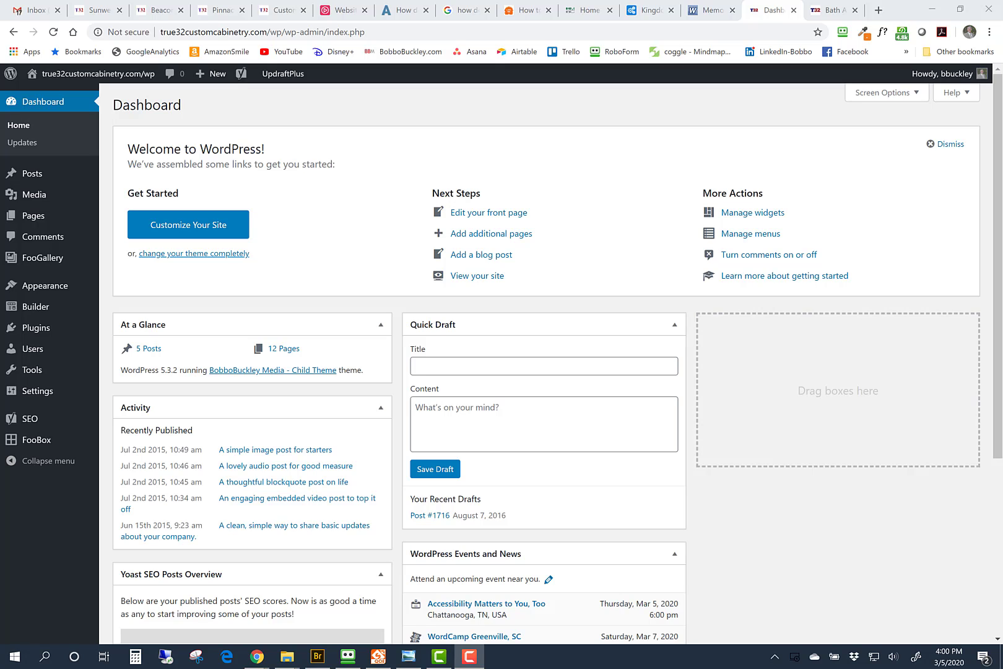
Find the Bath Albums page in the site's page list and open it for editing
mouse_move(81, 222)
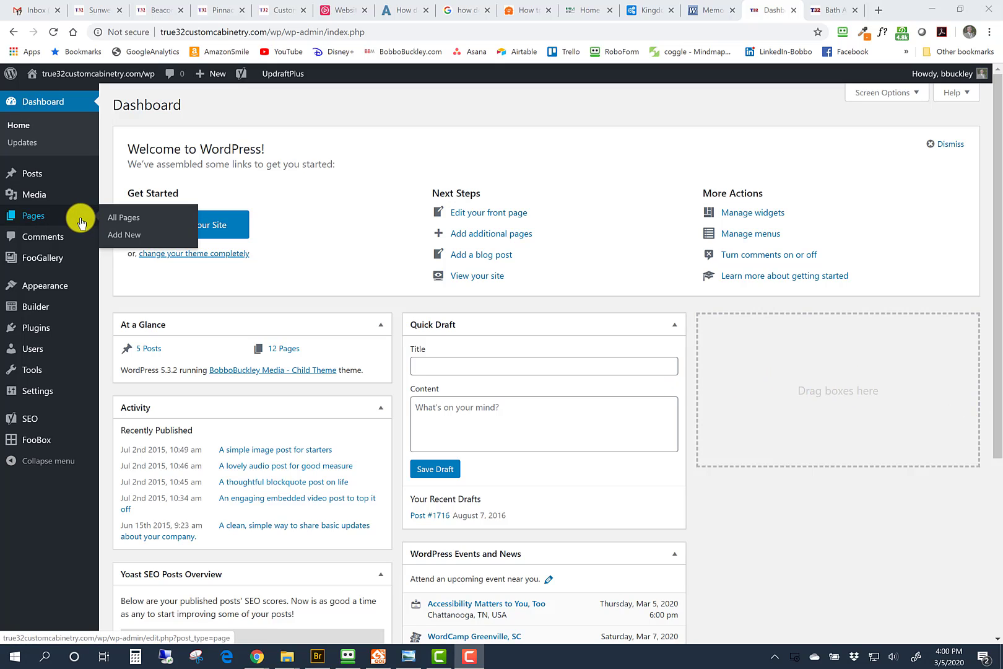
click(36, 218)
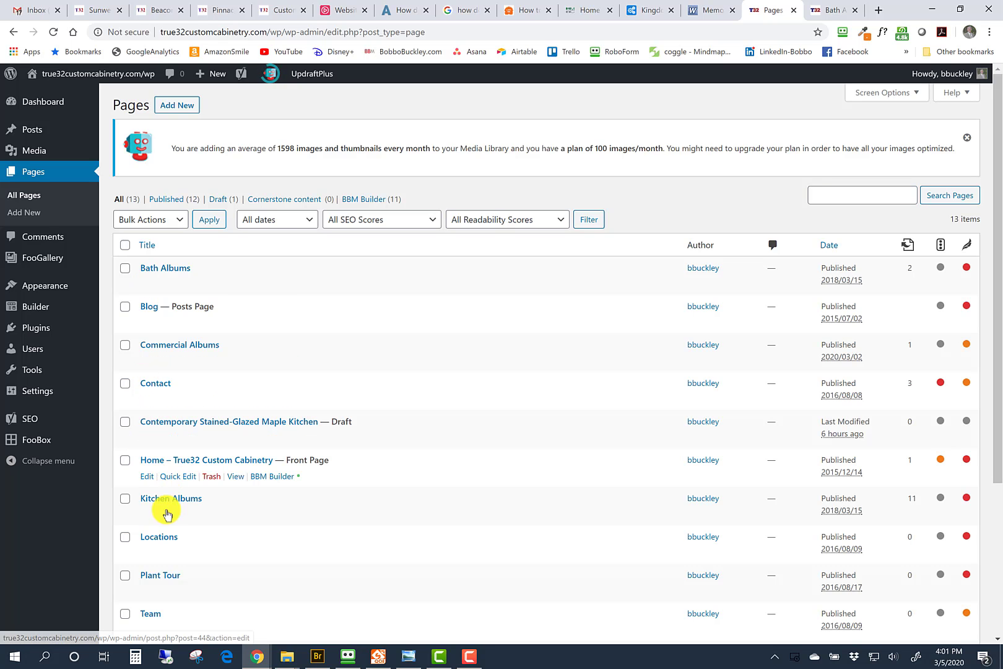
scroll(212, 515, down, 2)
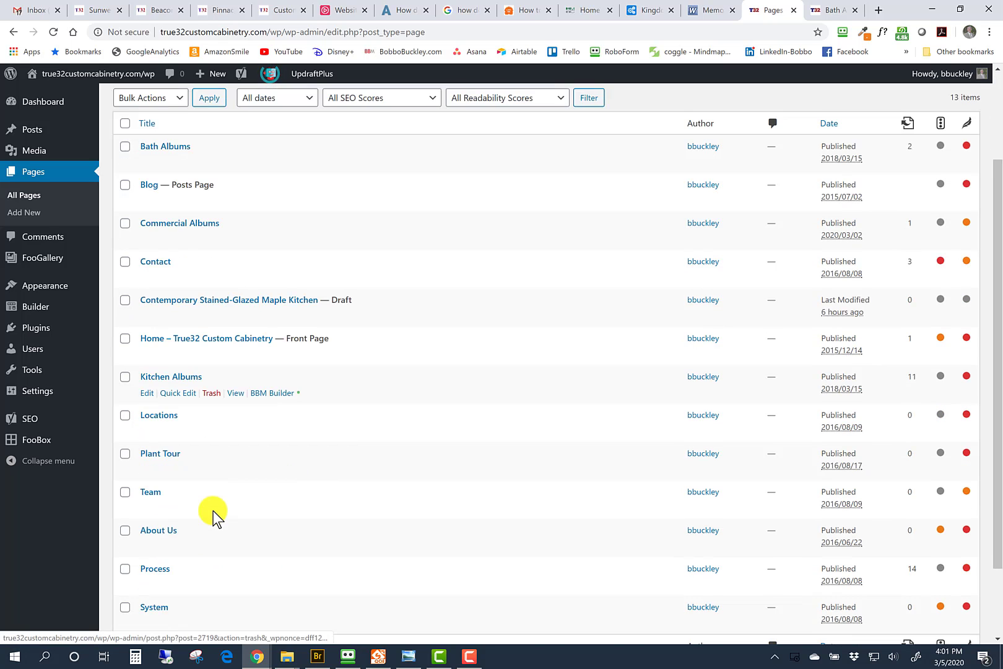
scroll(215, 513, up, 1)
scroll(212, 509, up, 1)
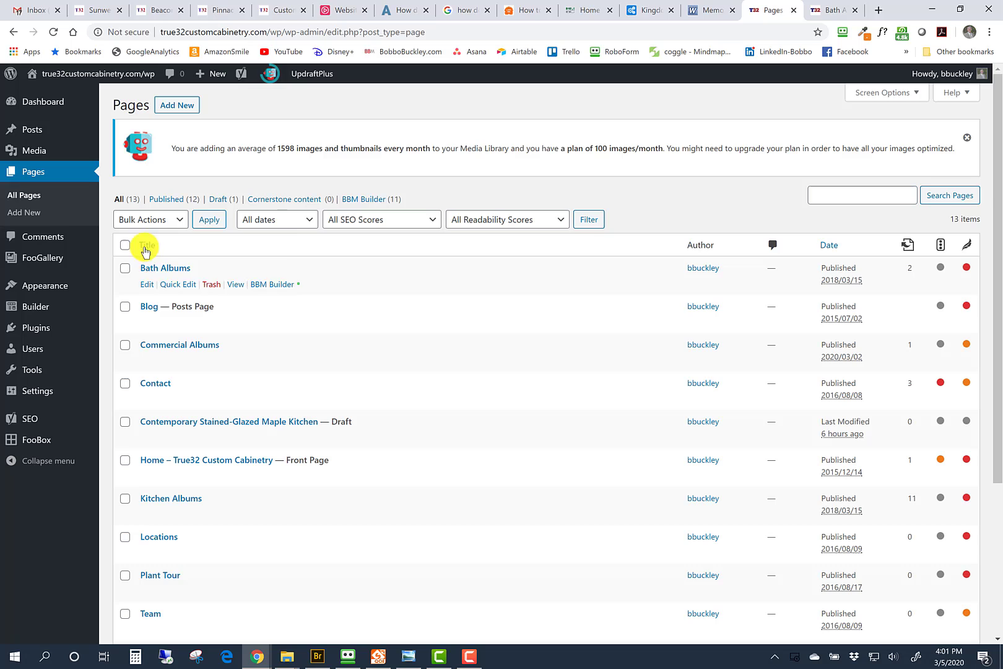
click(146, 286)
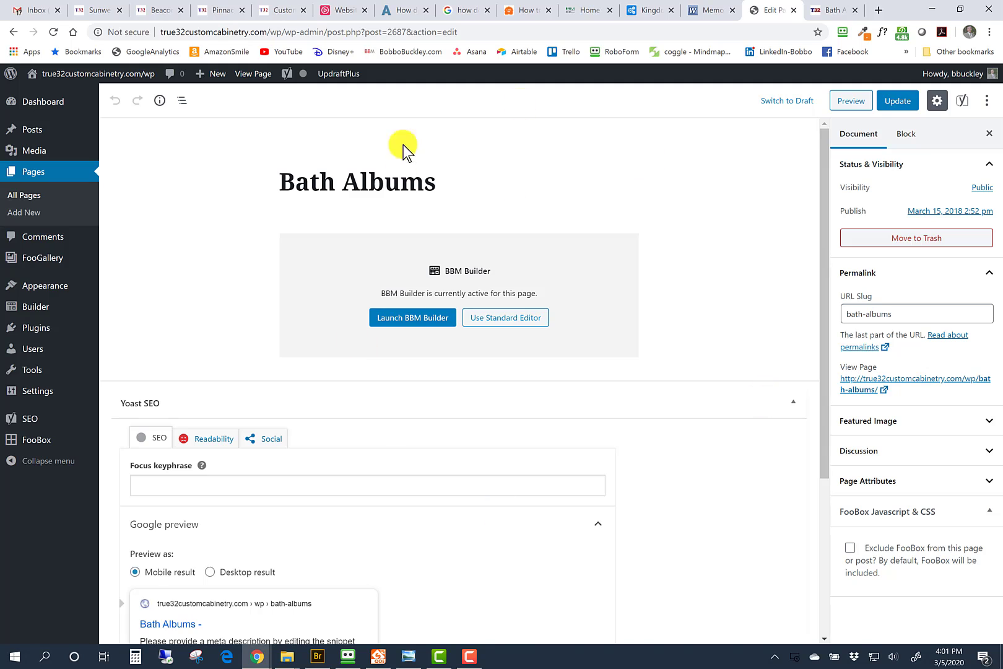
Launch BBM Builder for the Bath Albums page and duplicate its layout
click(432, 322)
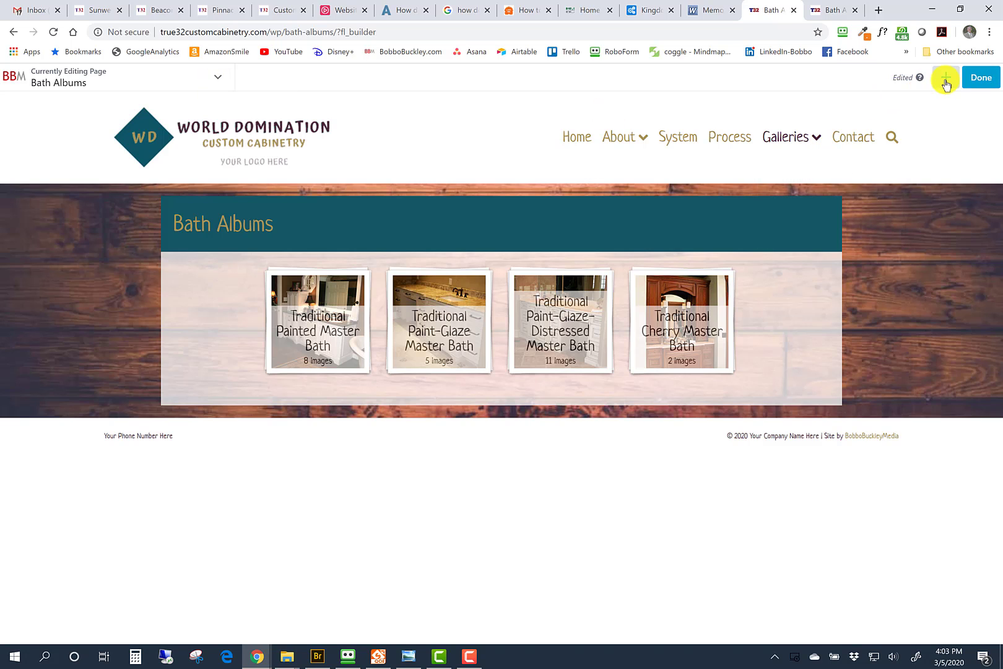
click(217, 77)
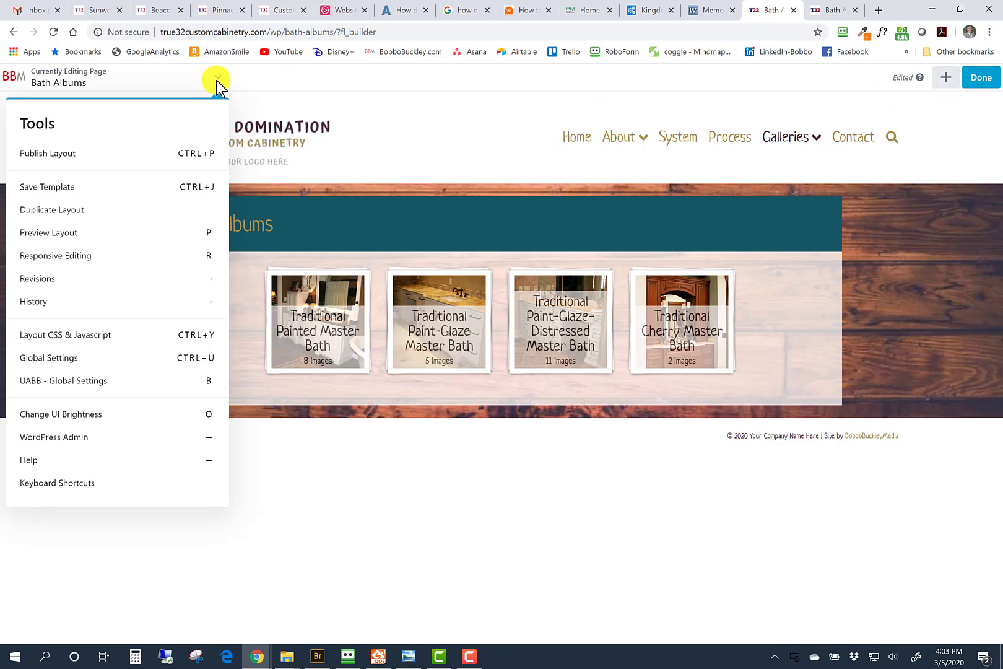
click(58, 211)
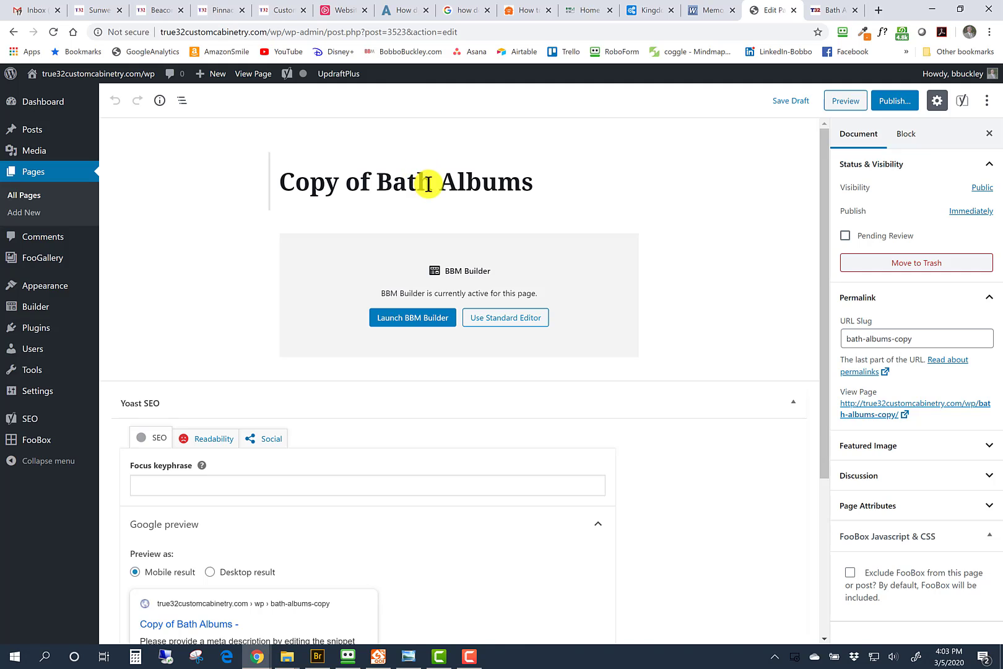
Retitle the duplicated page as Other Room Albums
drag(428, 184, 275, 172)
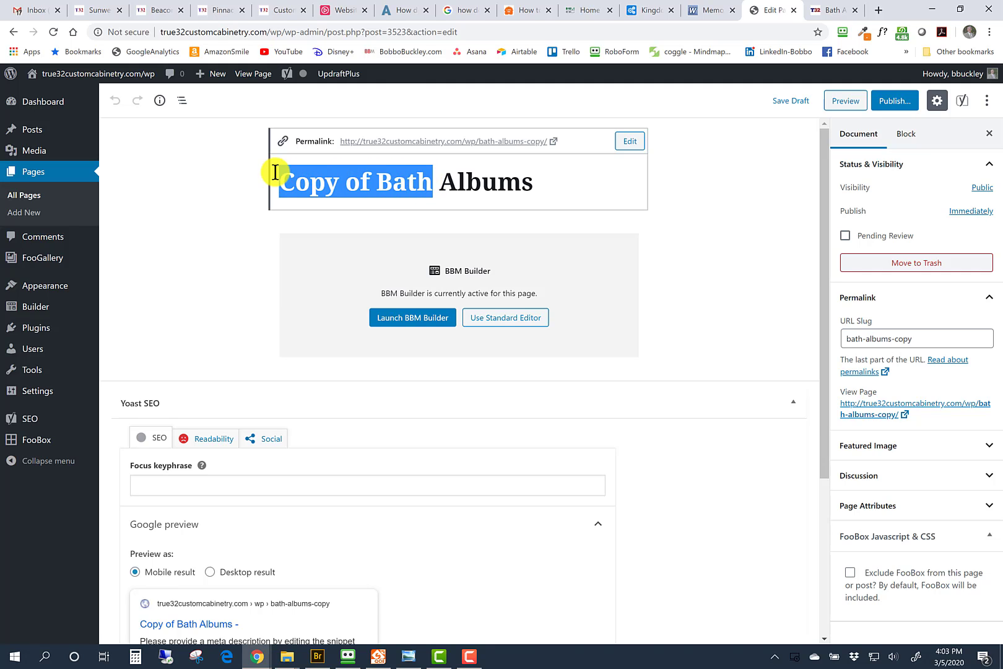
text(Other Ro)
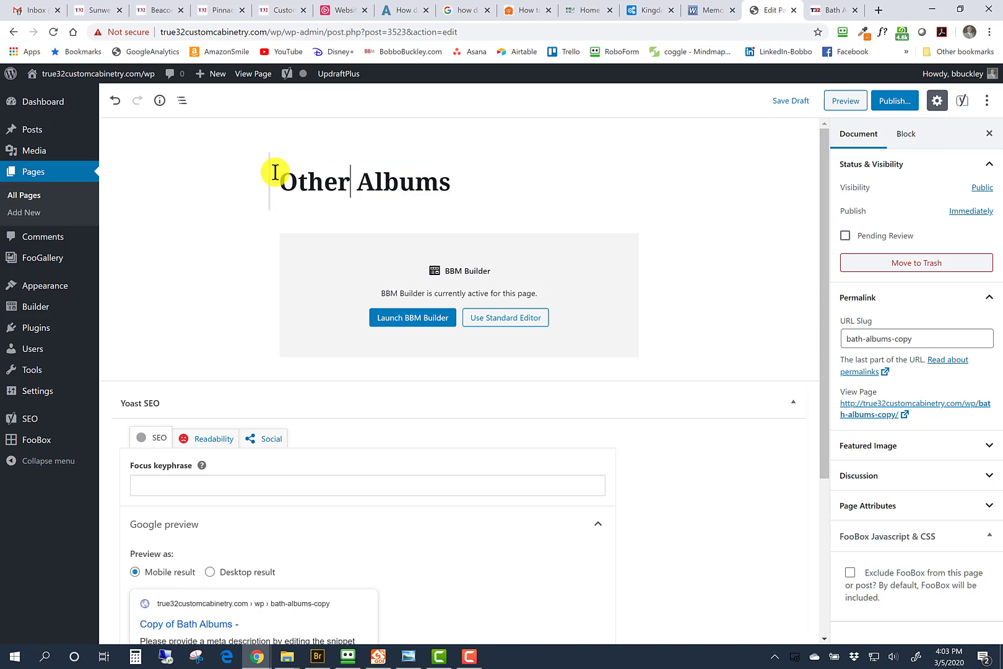
text(oms)
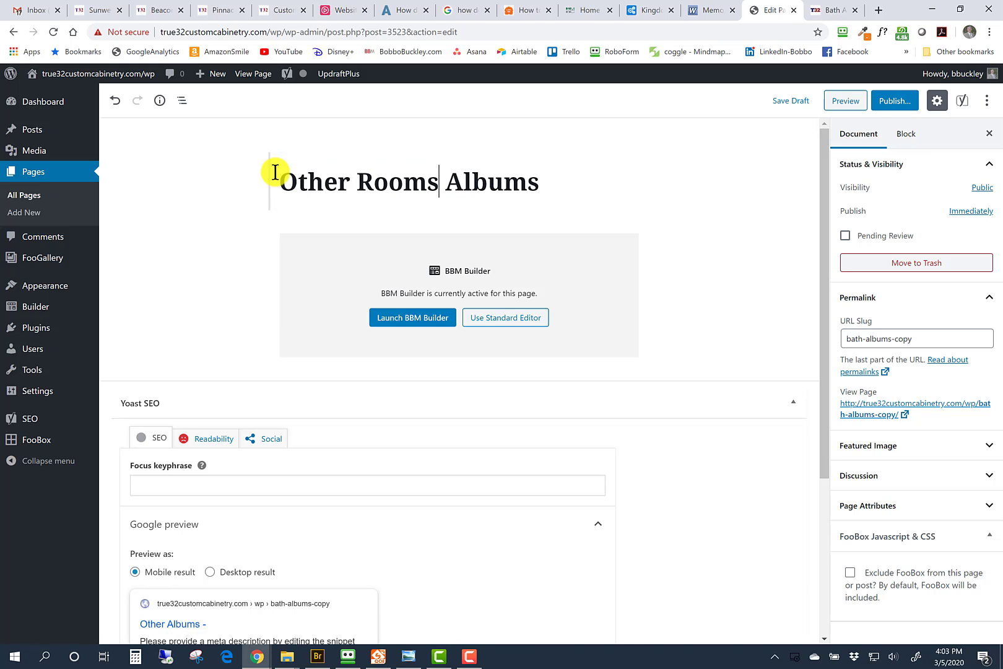
key(BackSpace)
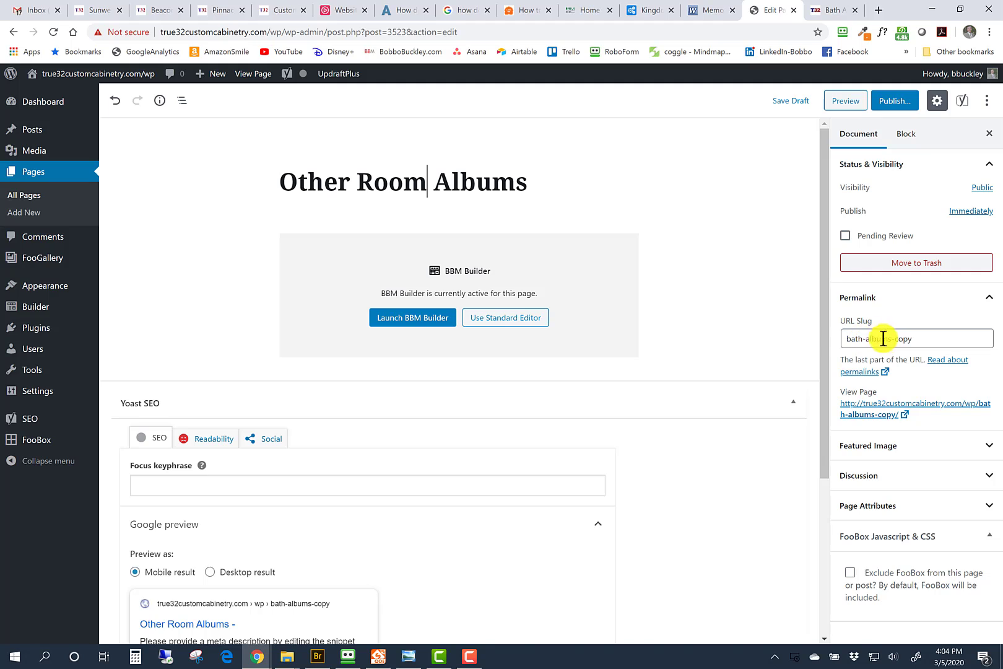
Change the duplicated page's URL slug to other-room-albums
click(918, 334)
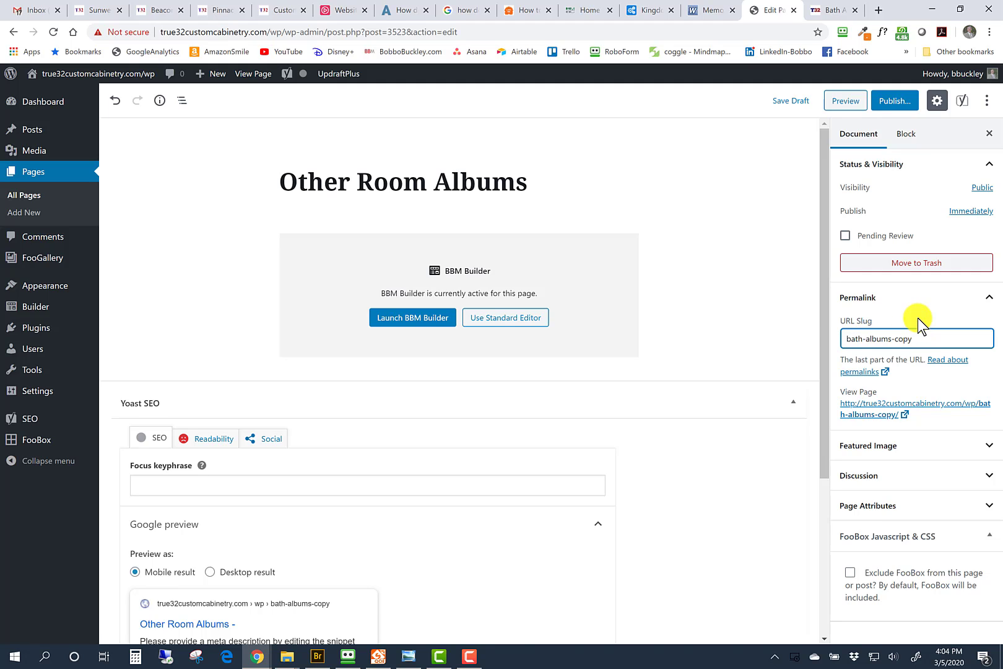
key(BackSpace)
key(BackSpace)
key(BackSpace)
key(BackSpace)
key(BackSpace)
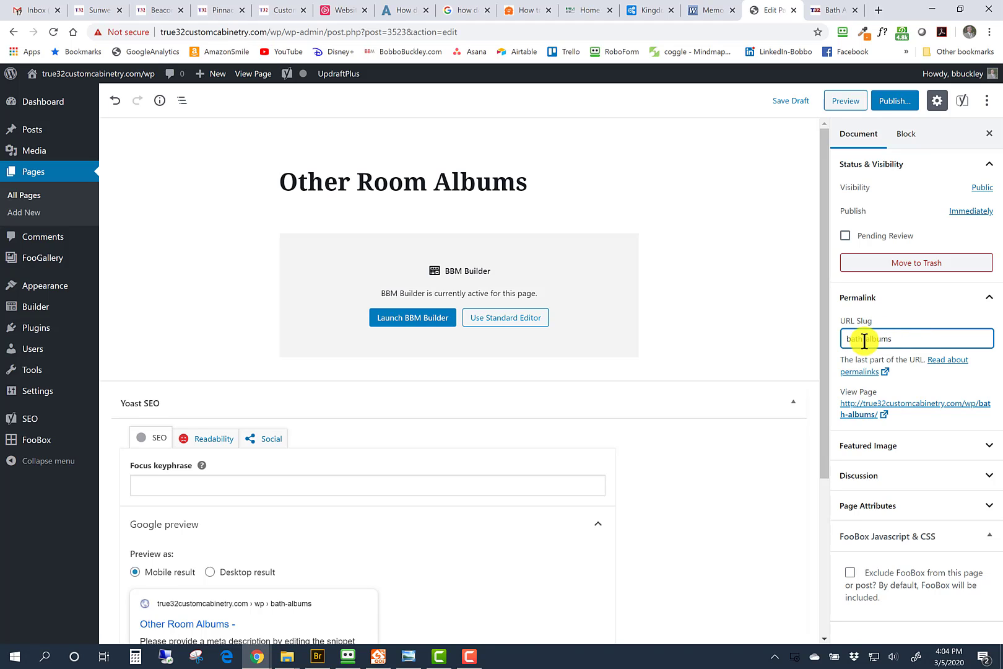
drag(863, 340, 836, 337)
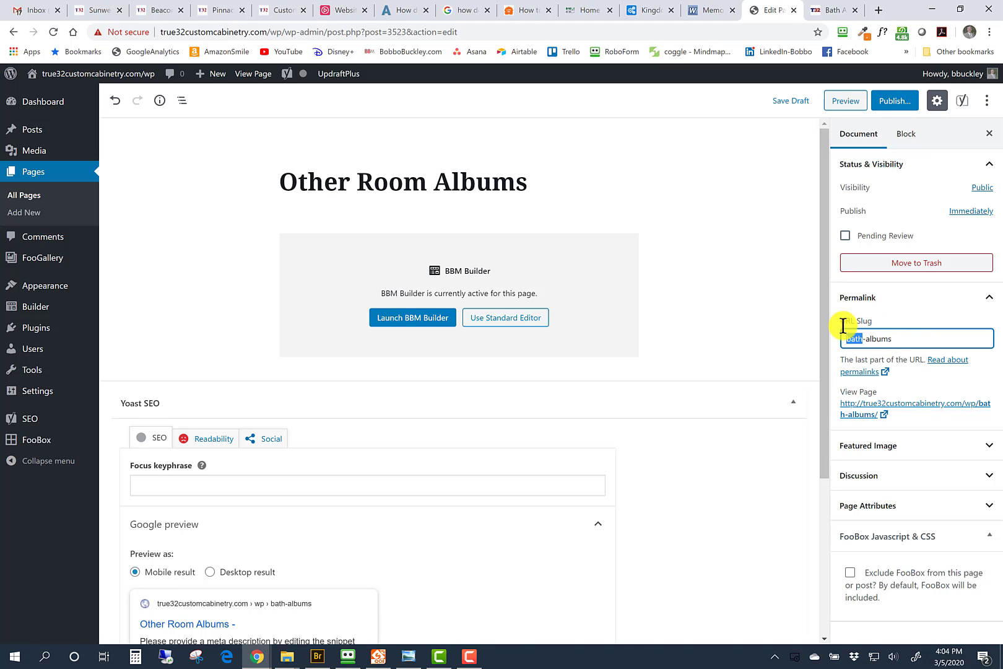
text(O)
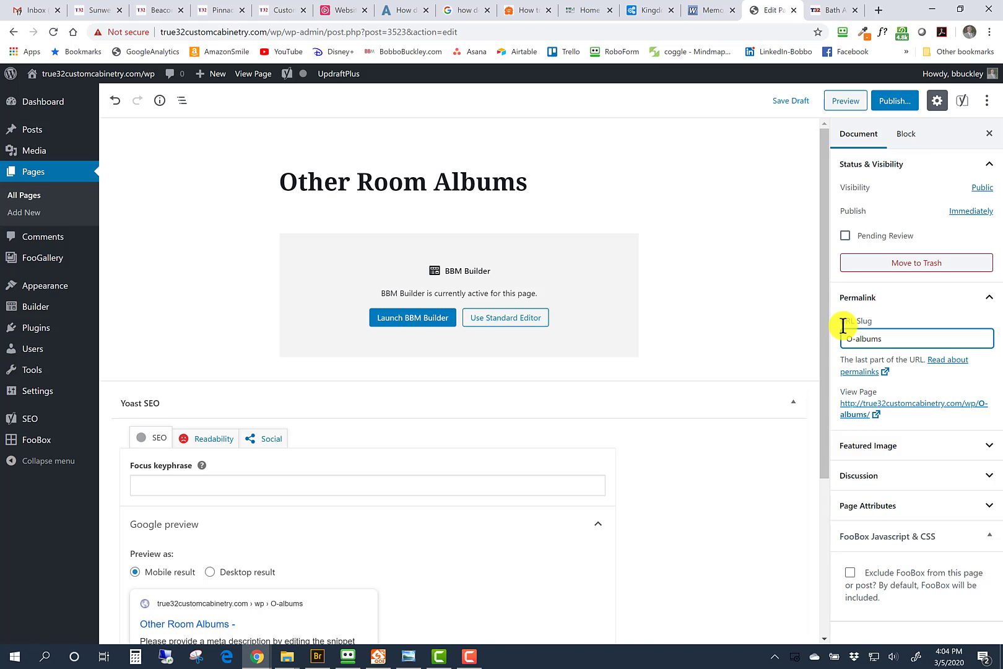
text(therR)
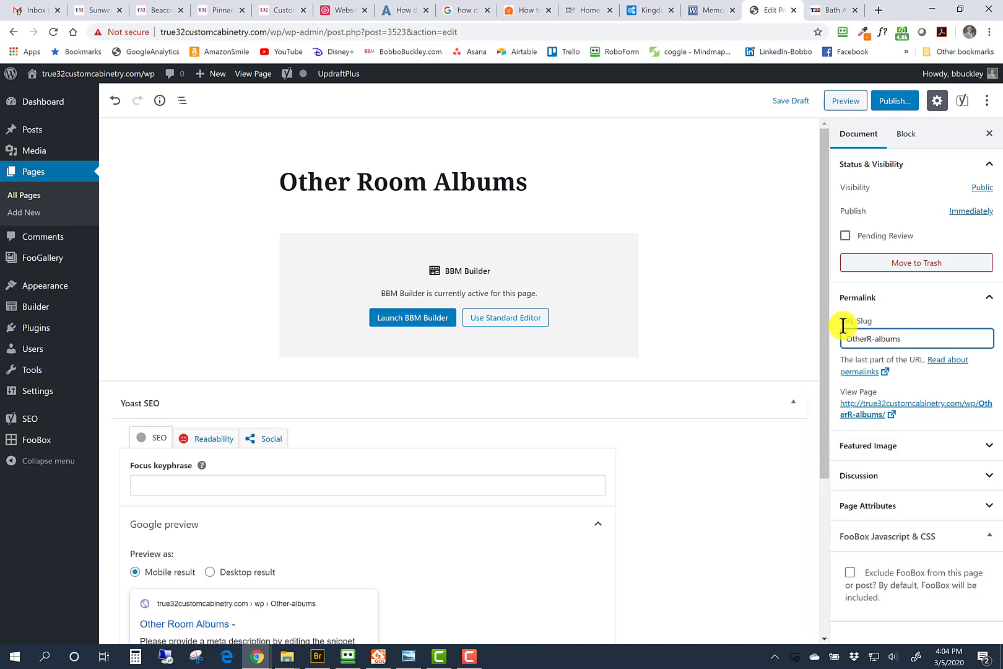
key(BackSpace)
key(BackSpace)
key(BackSpace)
key(BackSpace)
key(BackSpace)
key(BackSpace)
text(other-roo)
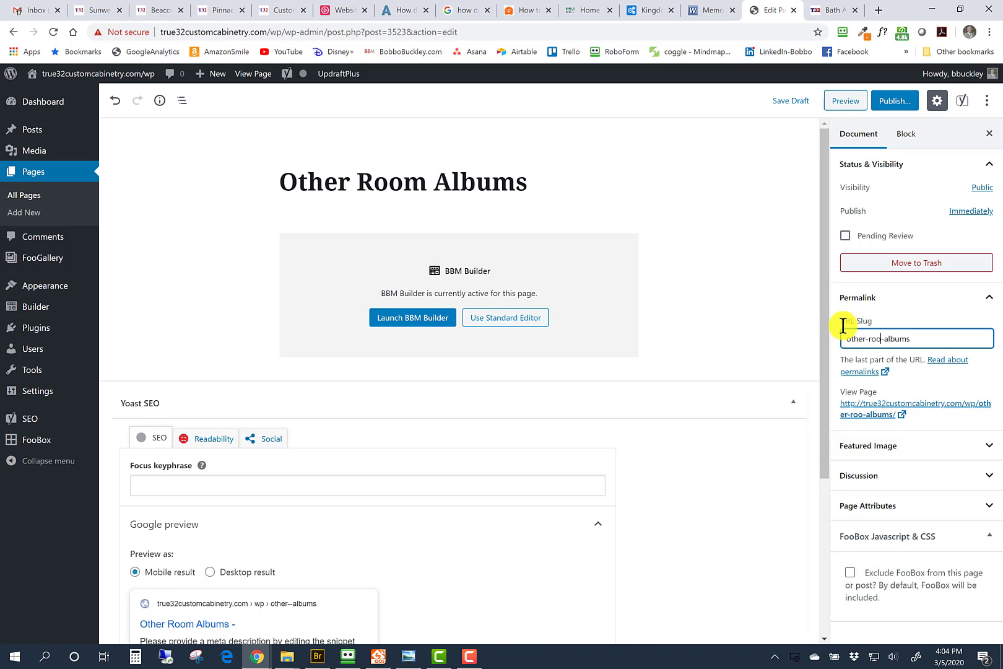
text(m)
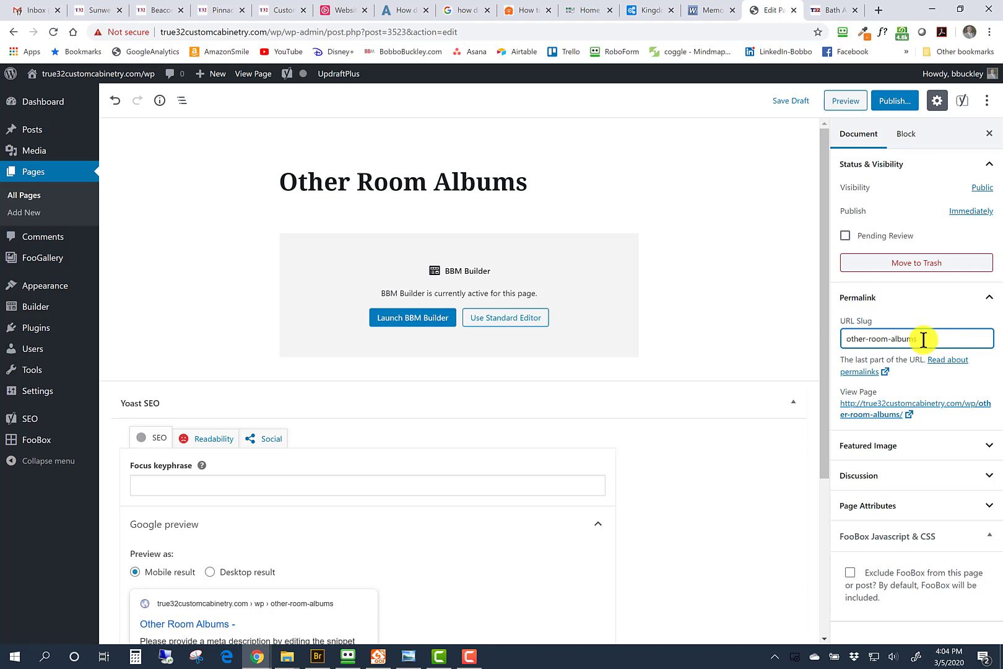
Launch BBM Builder for the new page, change its heading to Other Room Albums and save the heading
click(410, 318)
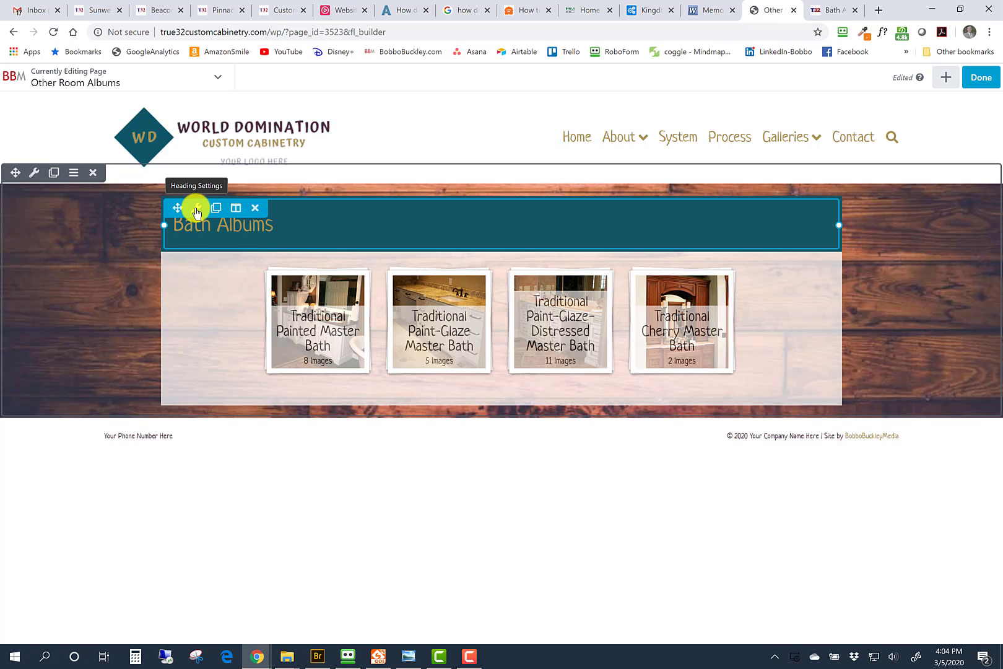
click(197, 210)
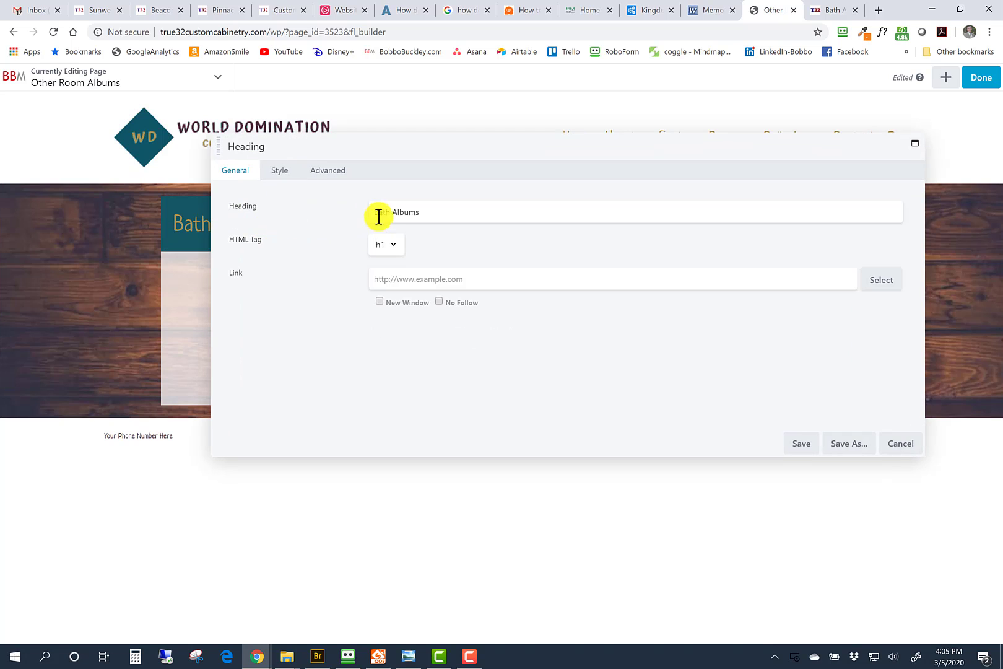
drag(389, 211, 367, 206)
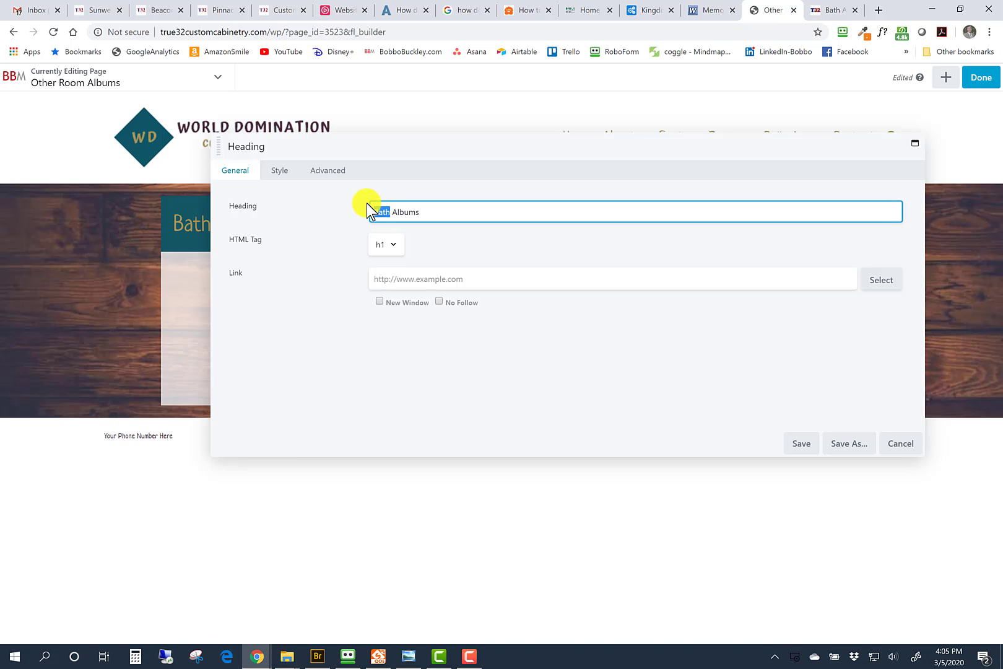
text(Other)
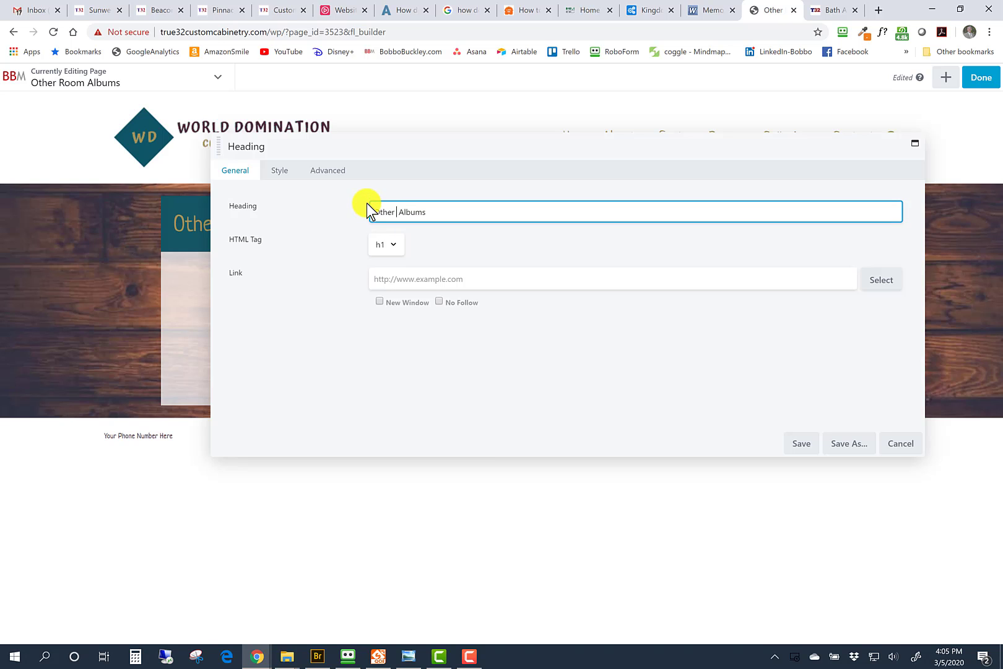
text( Room)
click(794, 445)
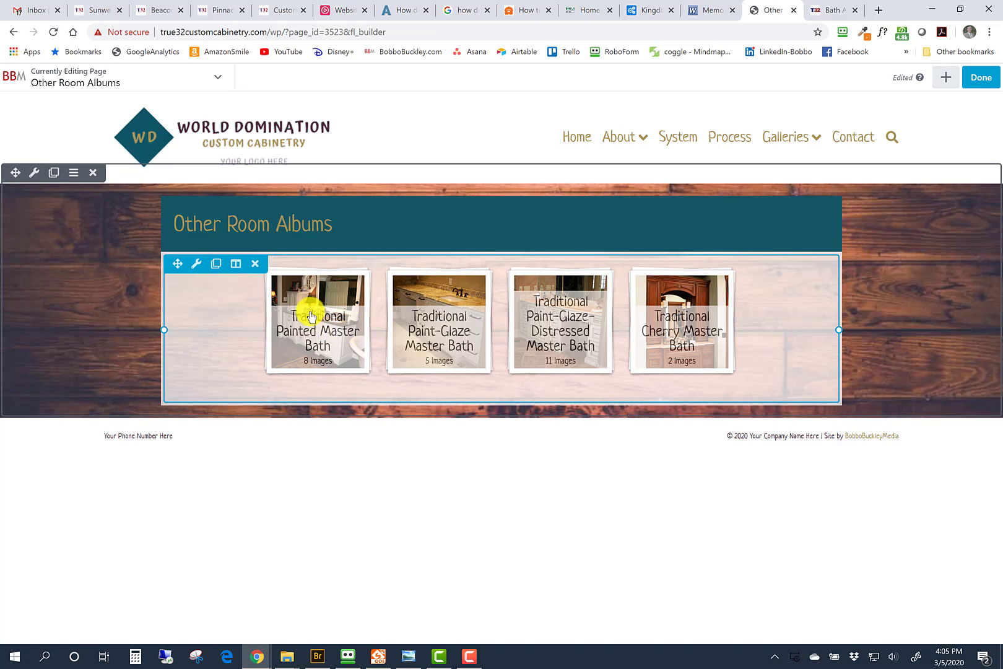
Open the settings of the HTML module holding the albums, and copy the Other Room Albums shortcode from the FooGallery albums list
click(197, 266)
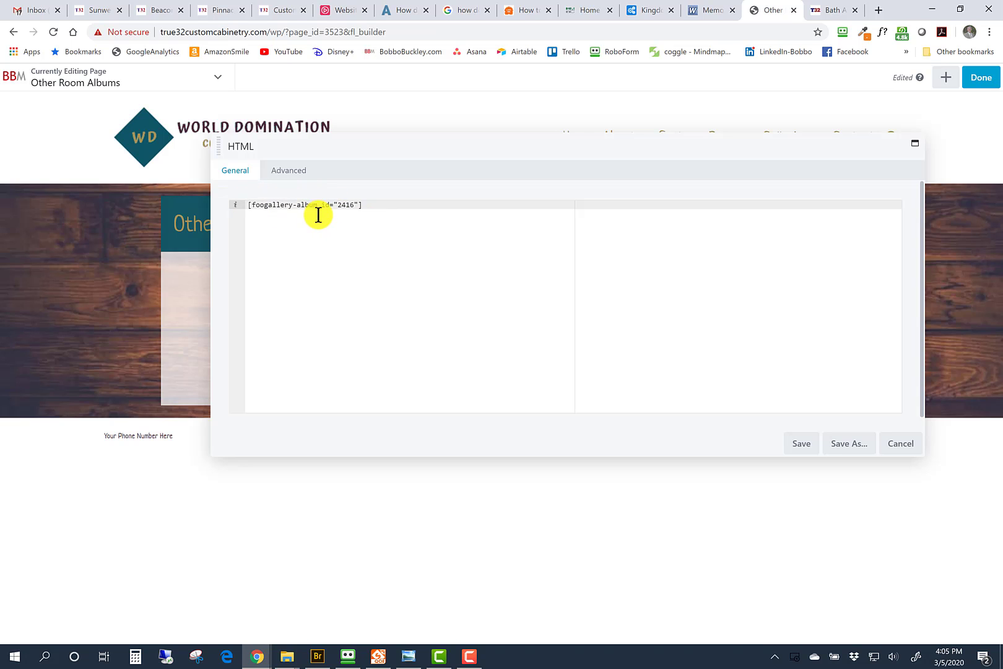
click(833, 11)
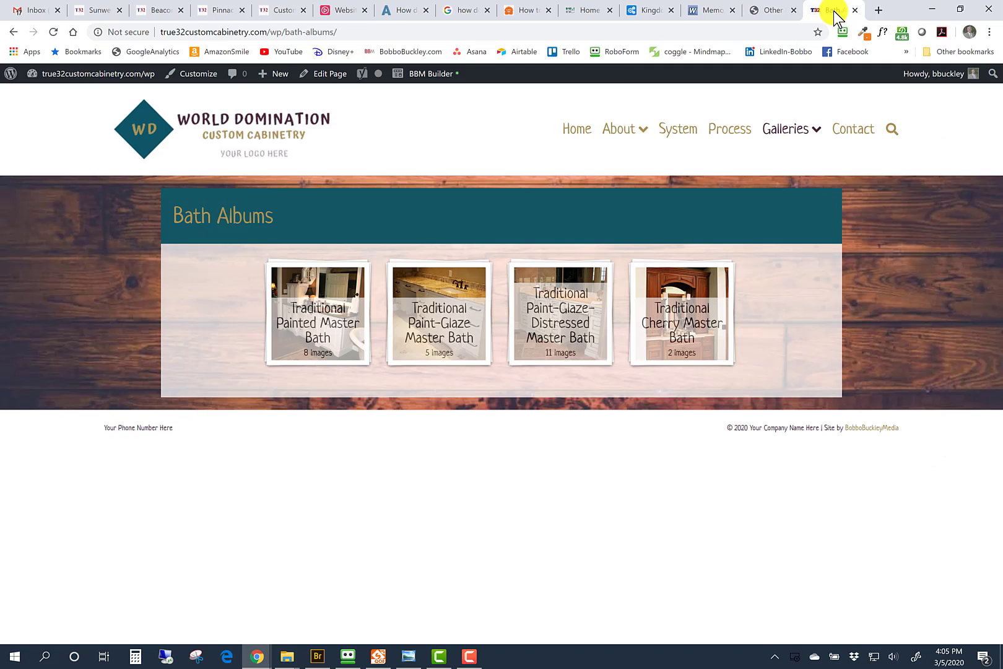
mouse_move(77, 74)
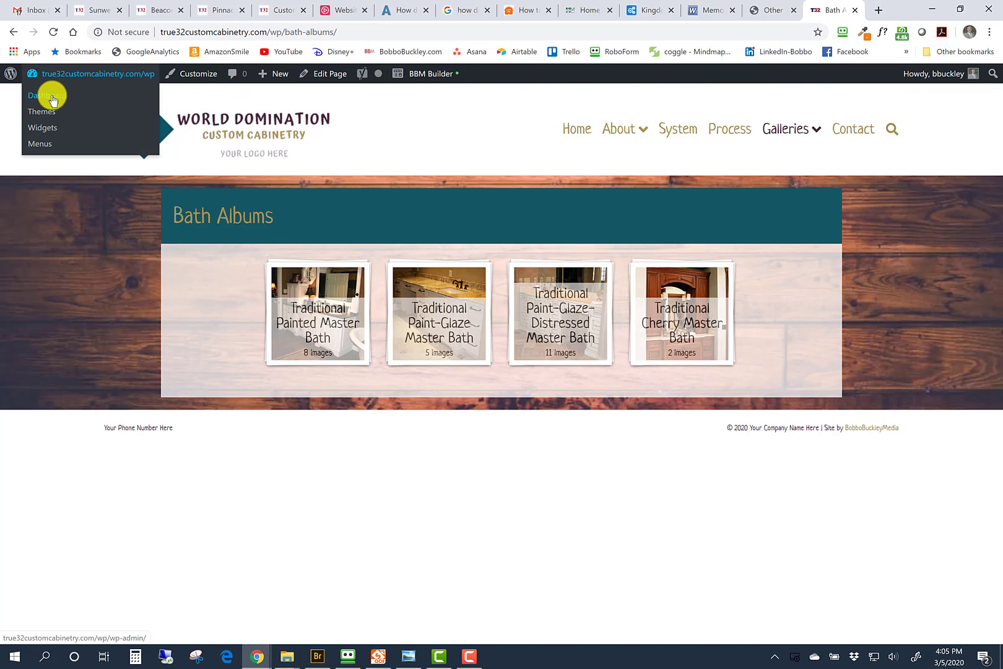
click(53, 101)
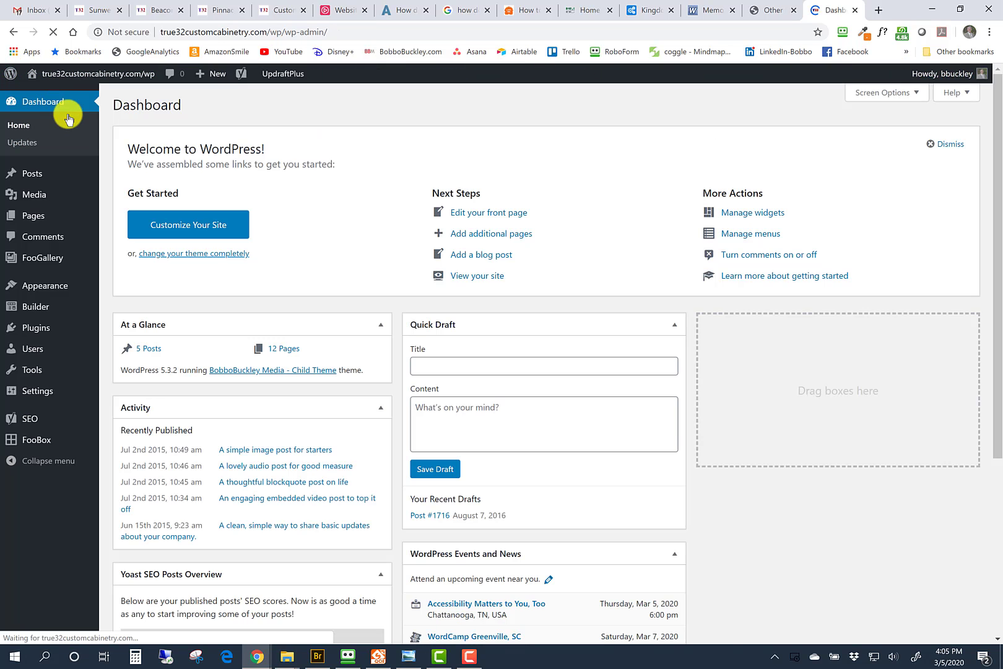
mouse_move(76, 265)
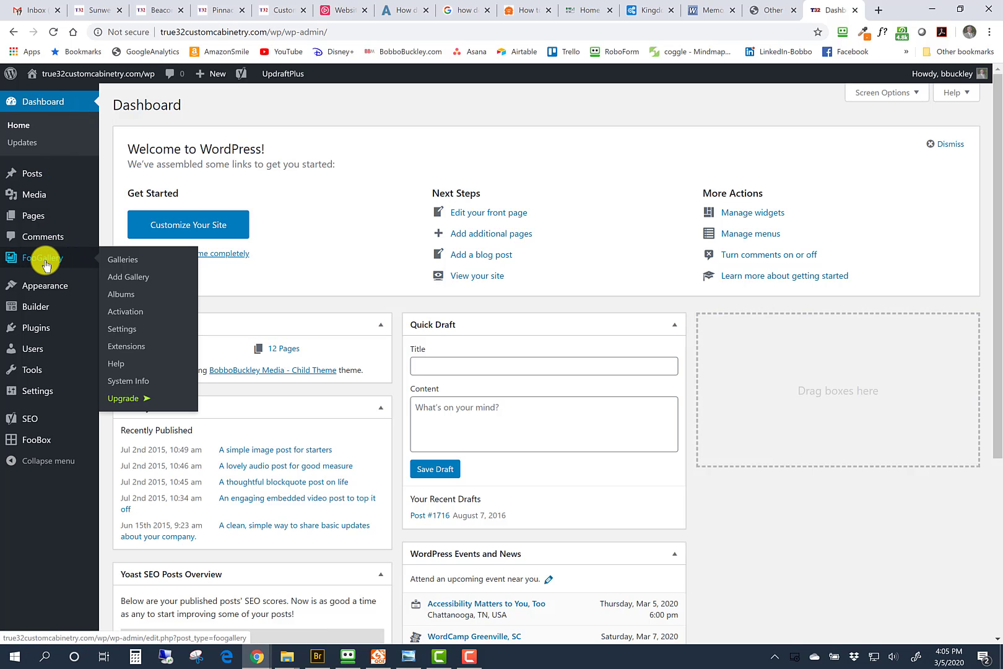
click(124, 301)
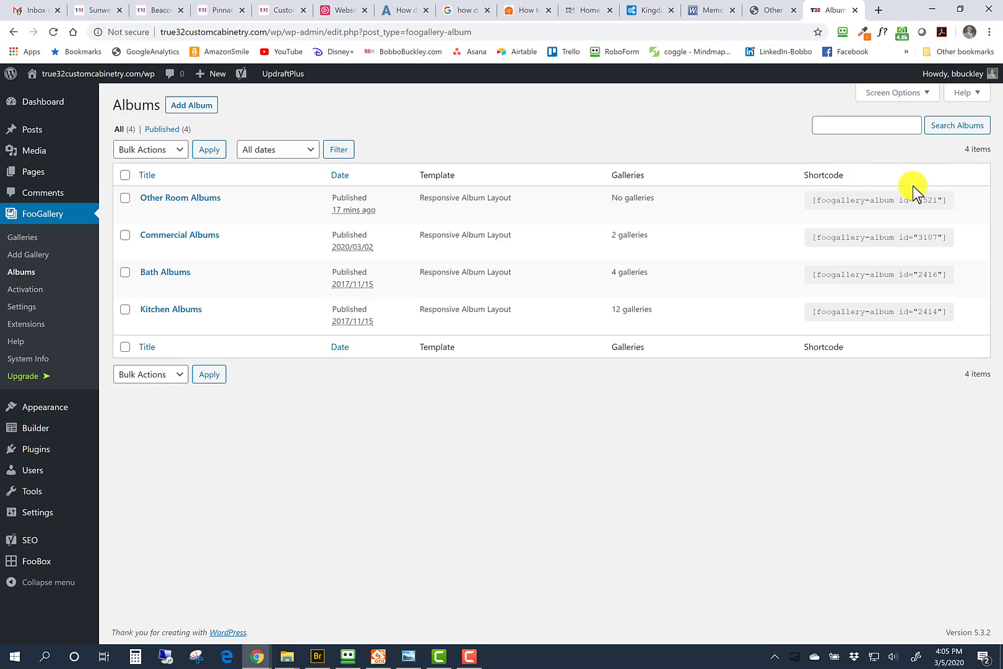
drag(947, 203, 822, 209)
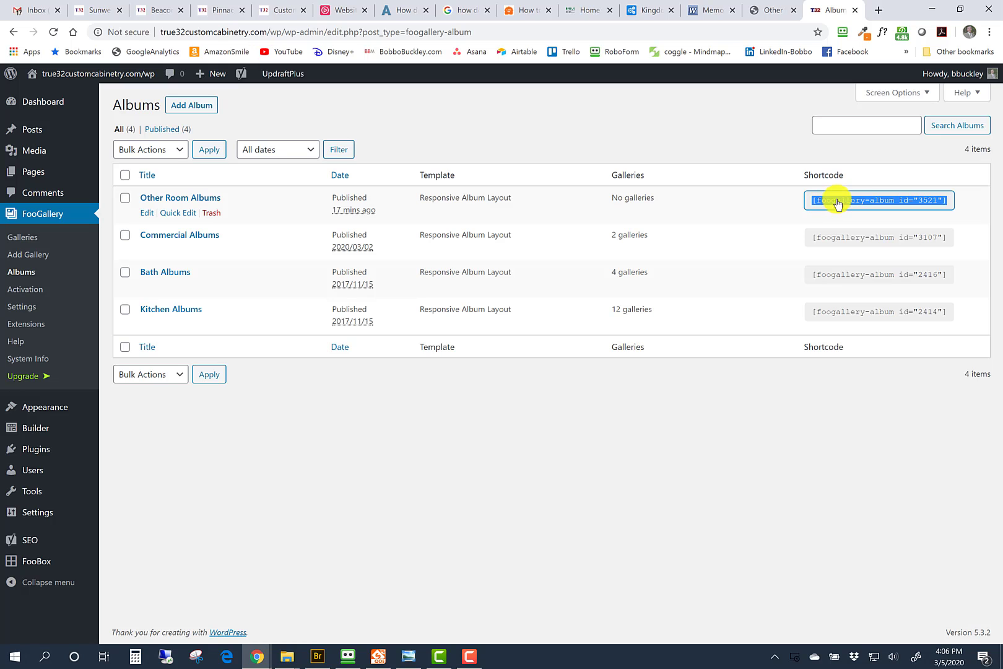
right_click(823, 208)
click(789, 211)
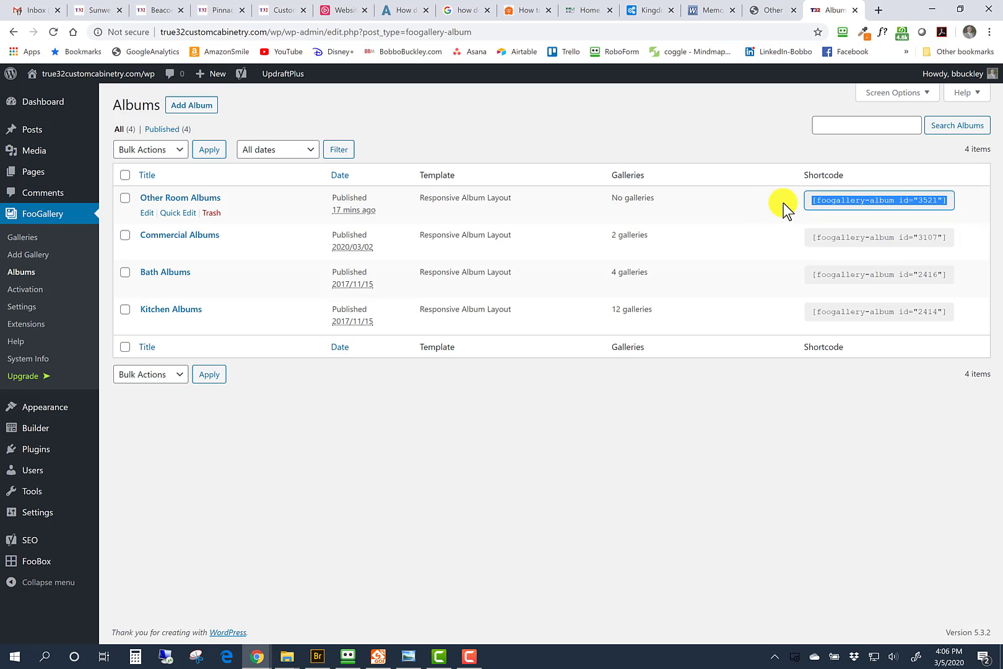
Replace the shortcode in the page's HTML module with [foogallery-album id="3521"] and save the module
click(773, 13)
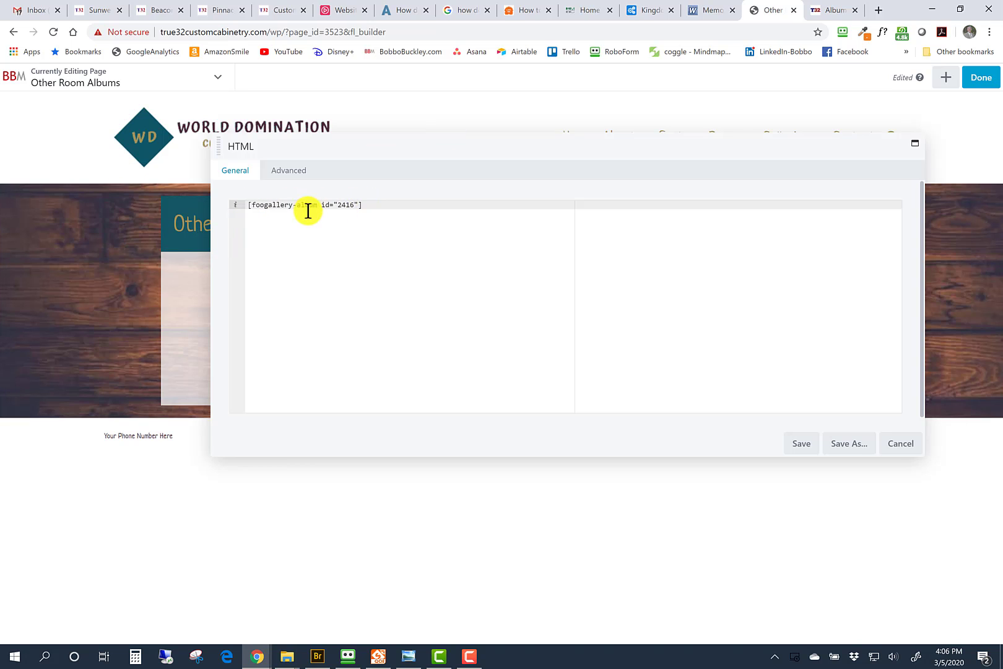
drag(377, 205, 250, 211)
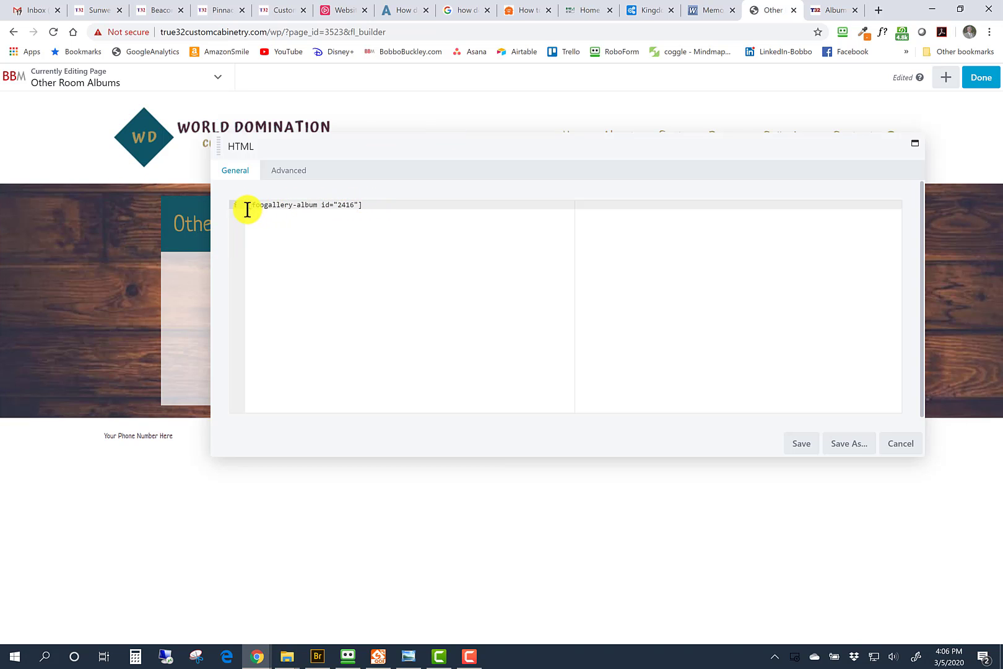
drag(374, 211, 260, 205)
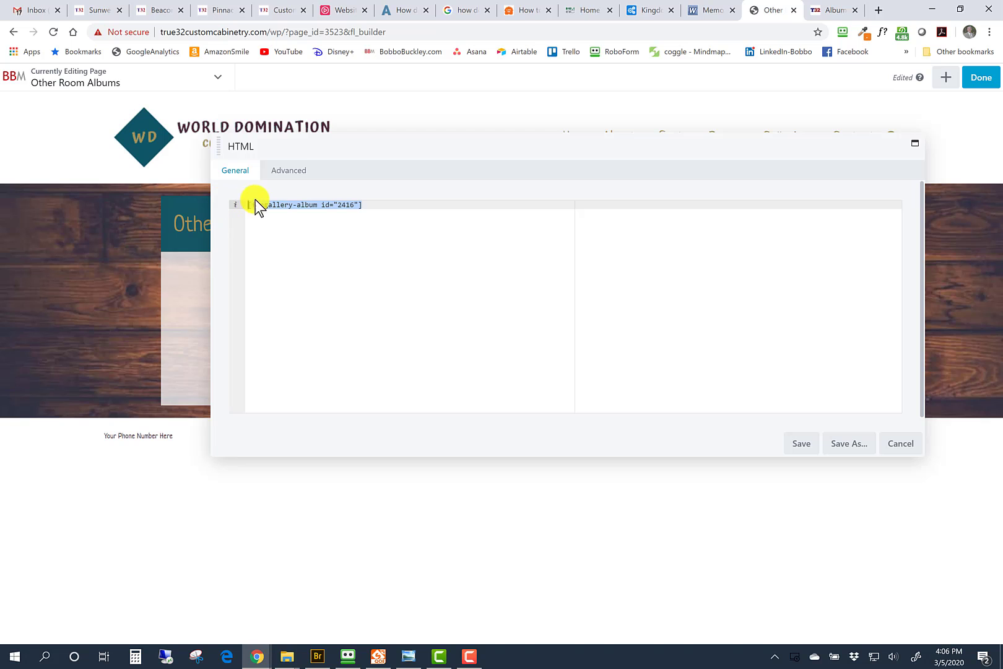
right_click(268, 209)
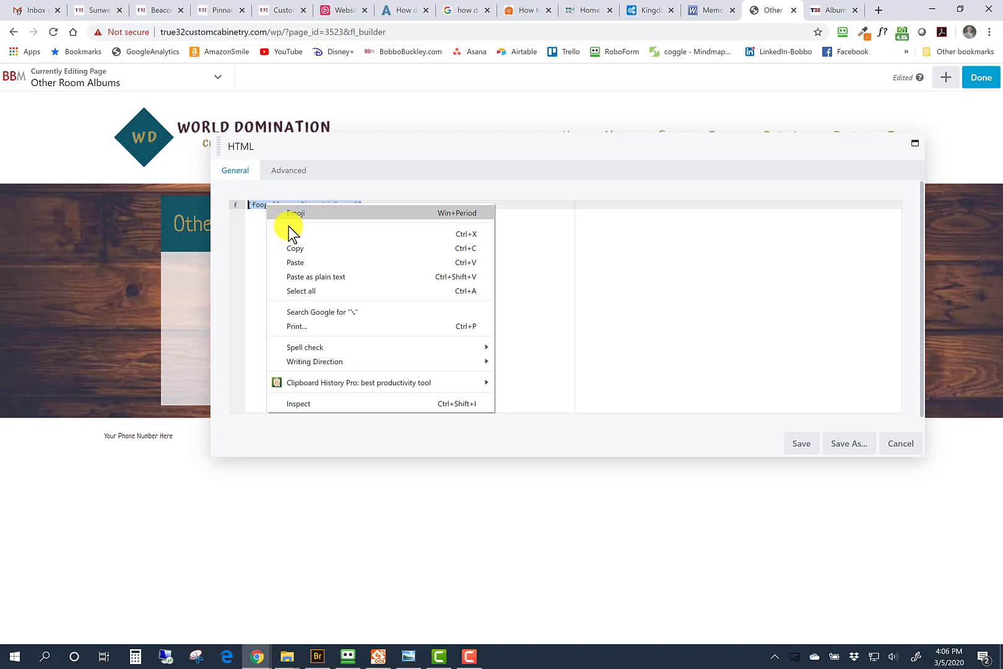
click(299, 265)
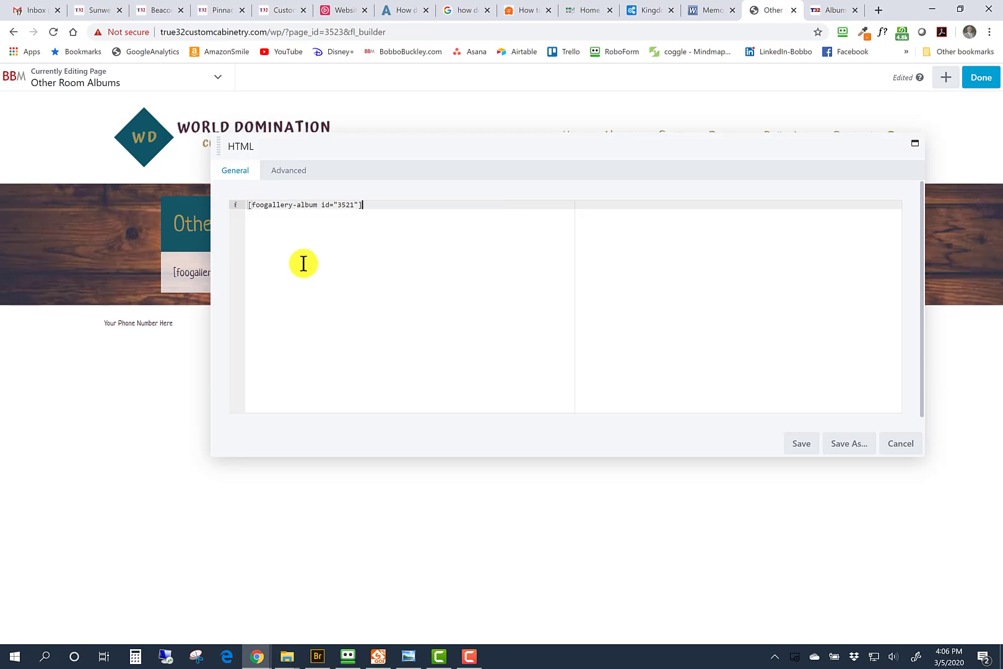
click(804, 445)
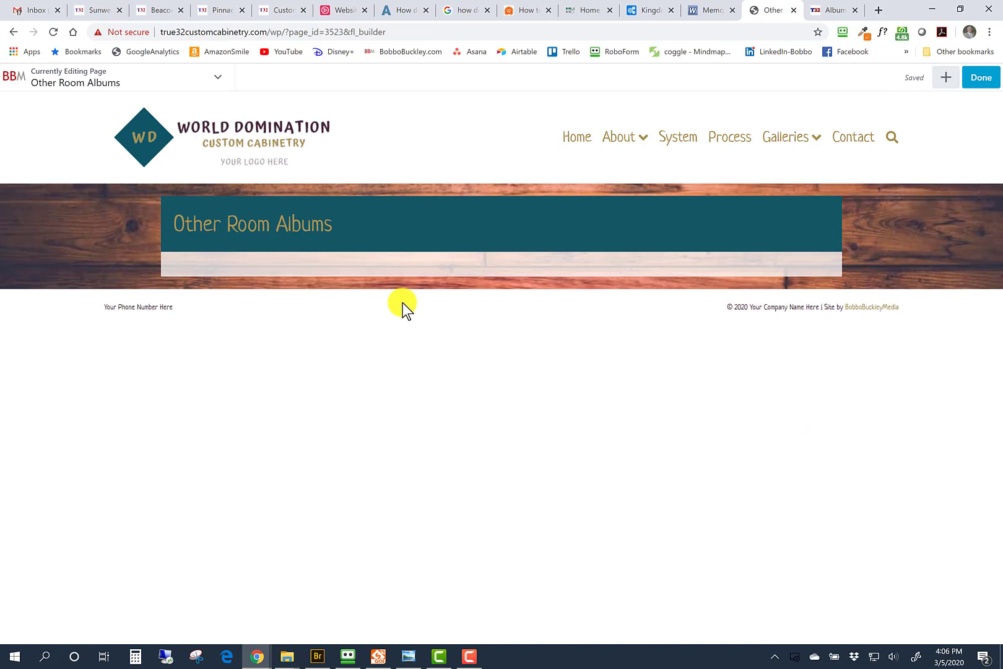
Finish editing the Other Room Albums page in the builder and publish it
mouse_move(347, 262)
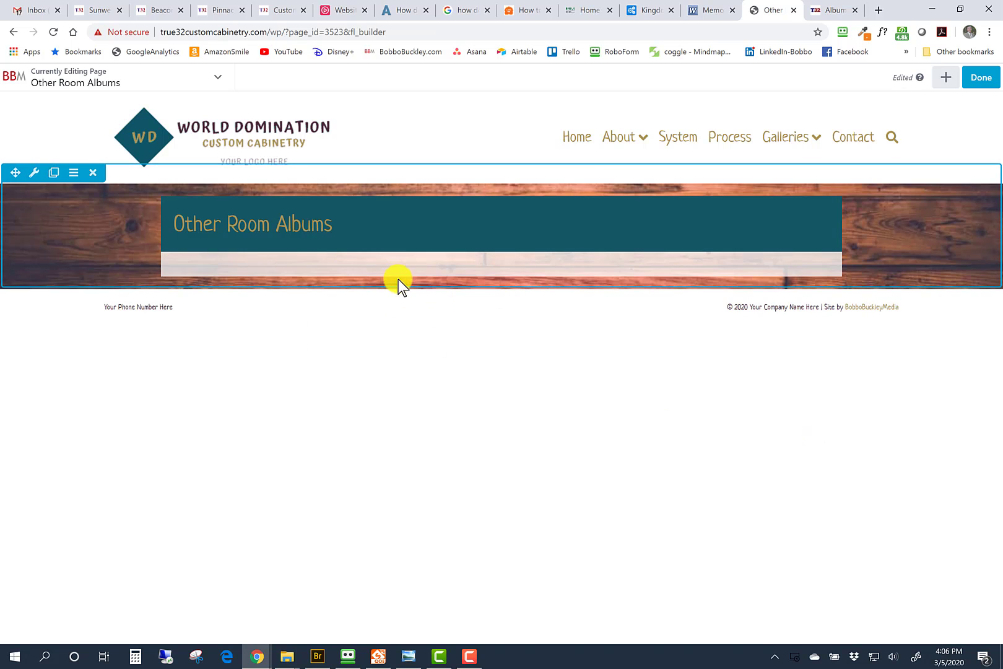
mouse_move(331, 240)
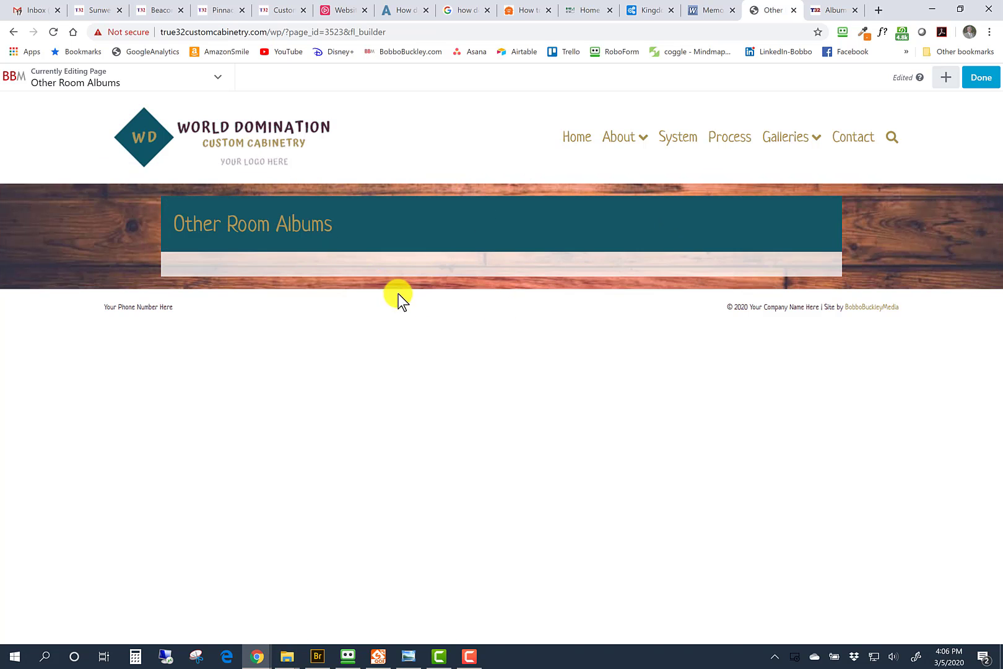
click(984, 81)
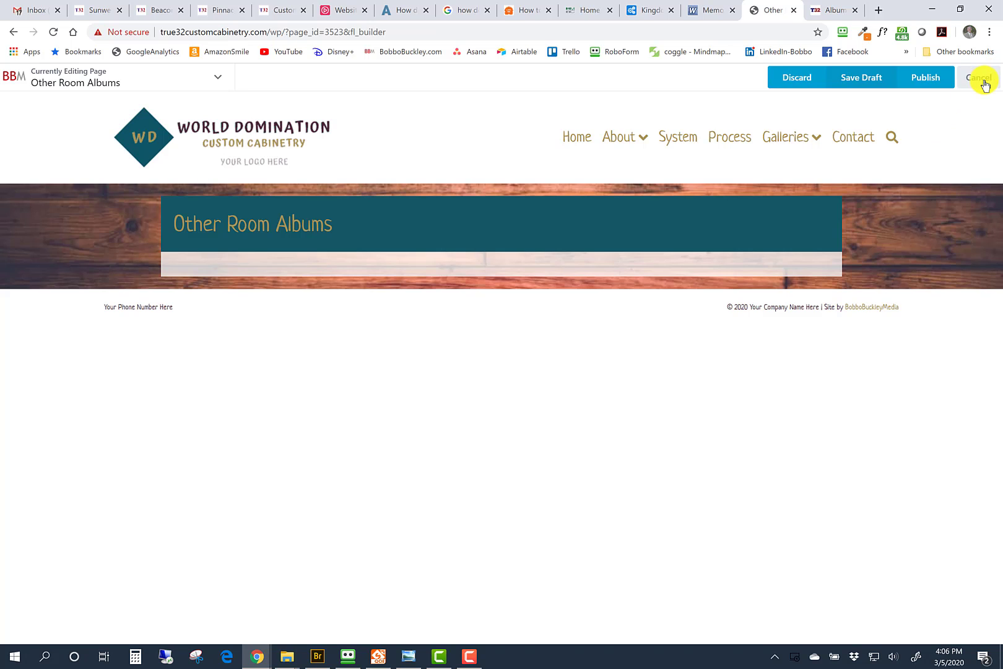
click(926, 79)
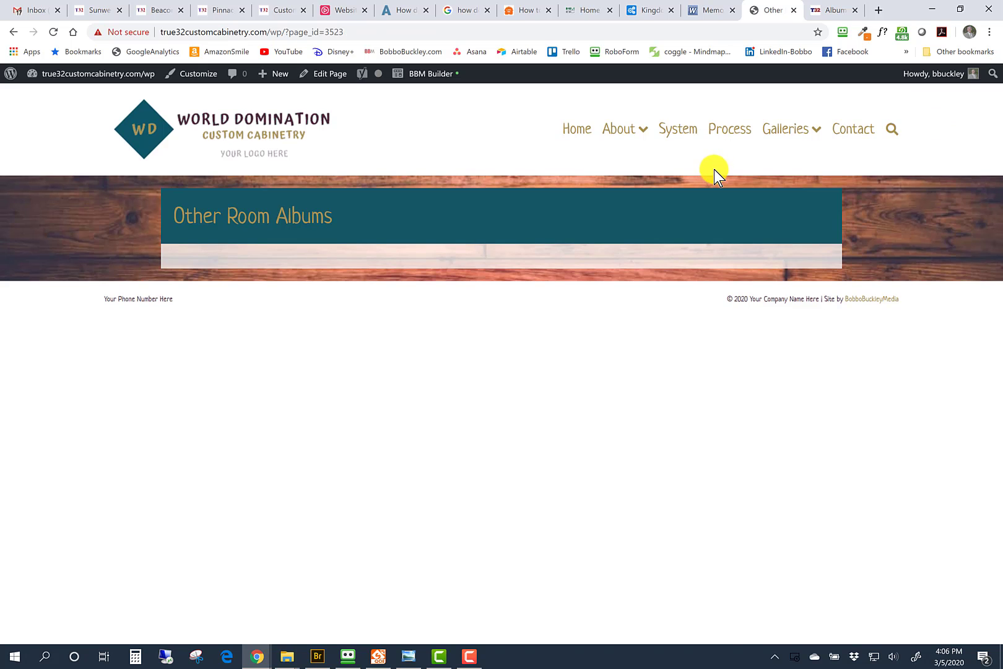
Add the Traditional Paint-Glaze Kitchen with Pine Island gallery to the Other Room Albums album, update it and reload the published page
mouse_move(796, 132)
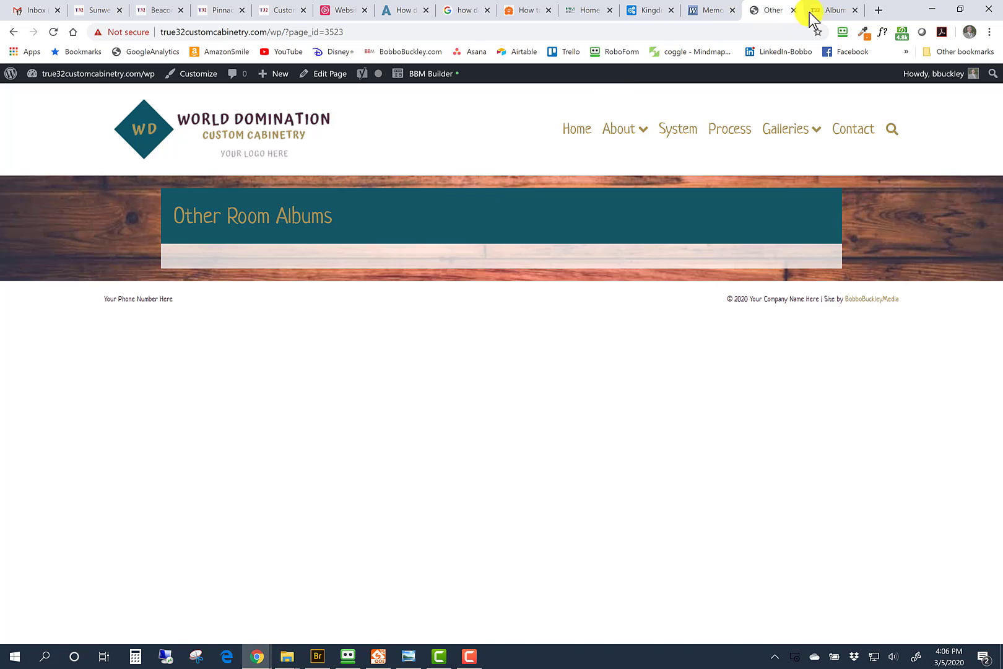
click(828, 10)
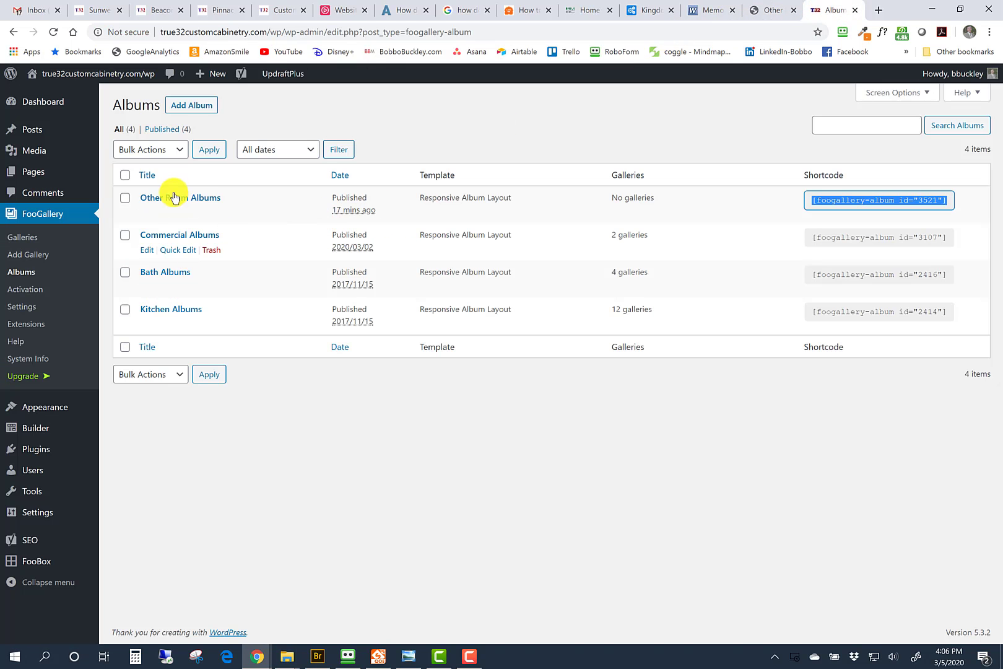
click(147, 213)
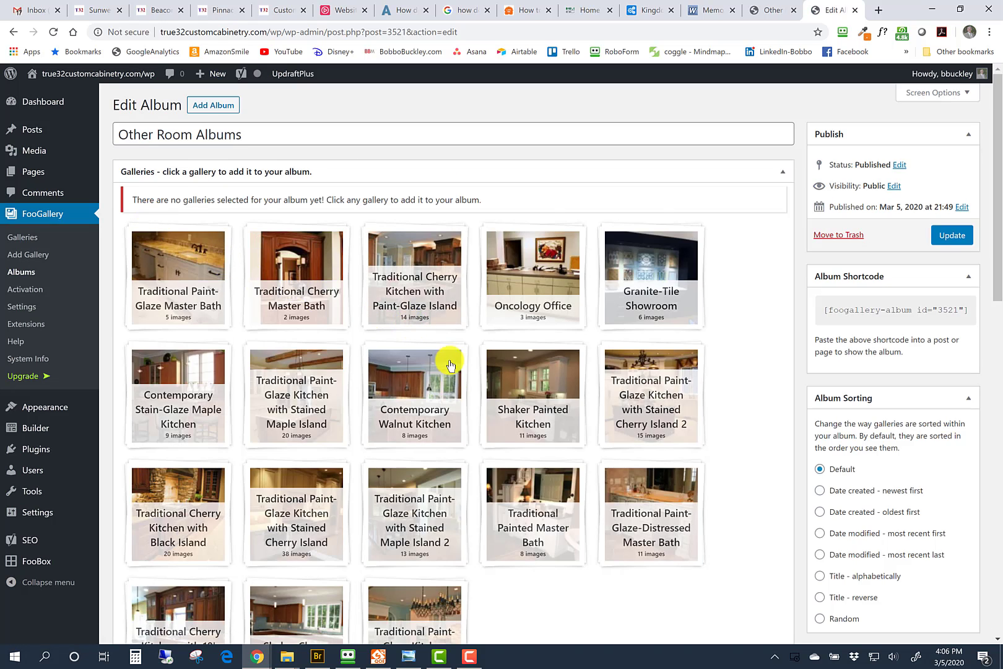
scroll(452, 393, down, 2)
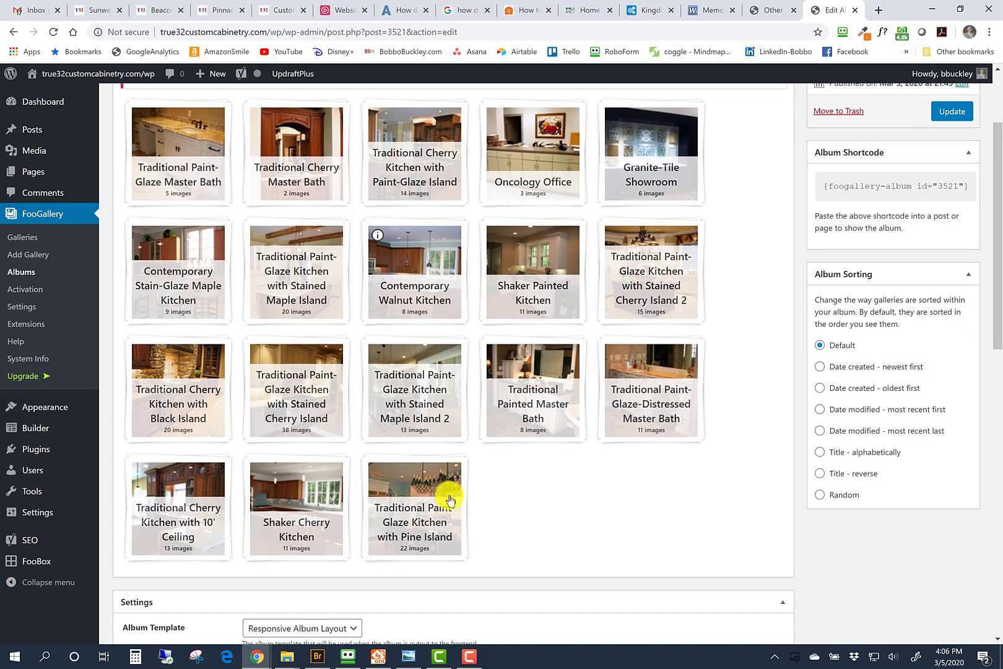
click(415, 525)
click(952, 113)
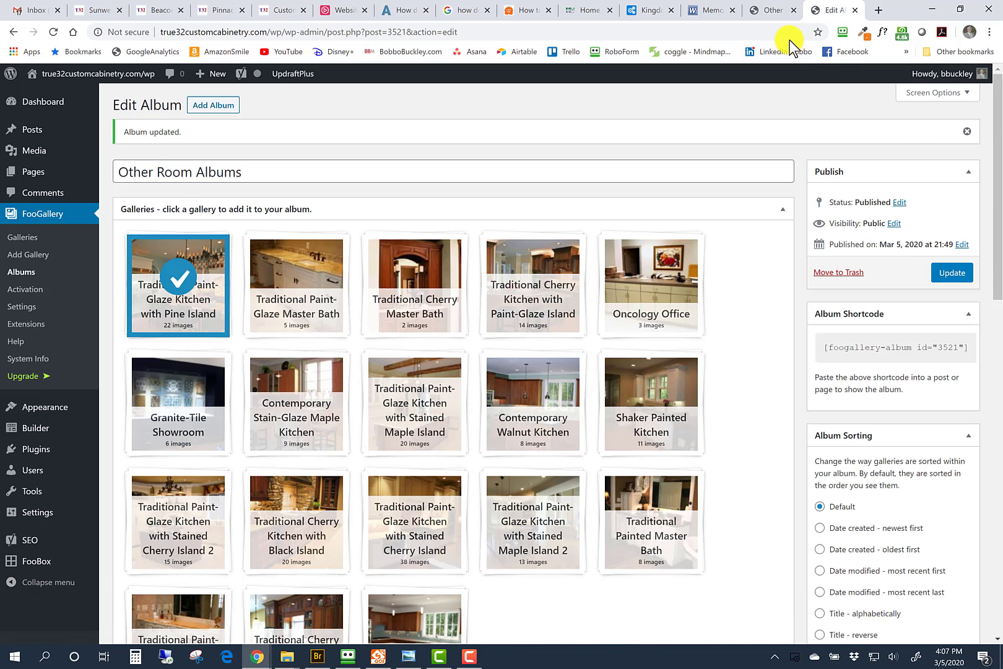
click(772, 11)
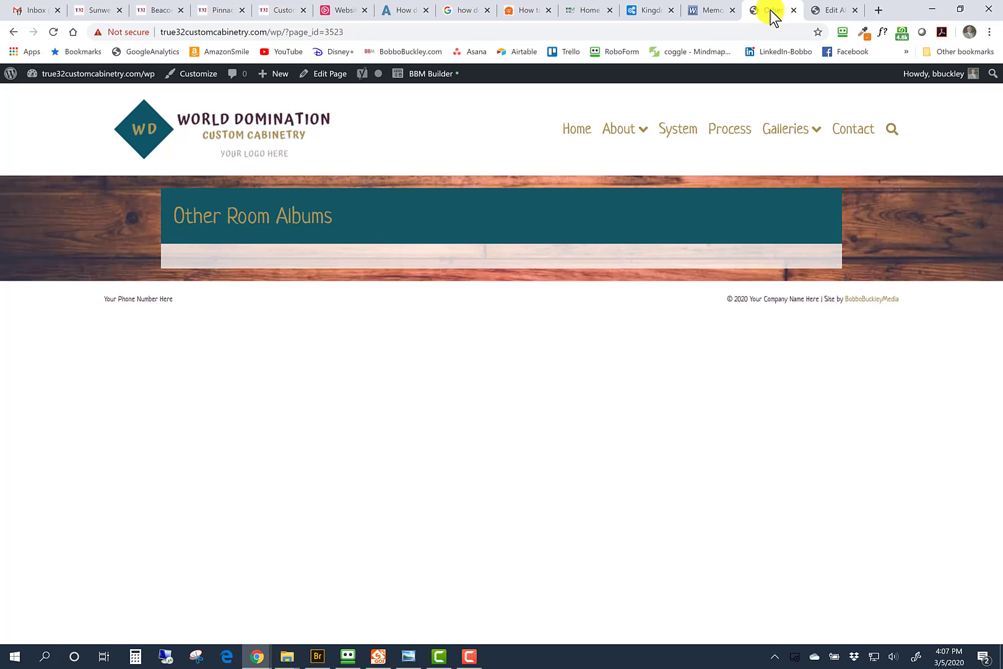
click(49, 34)
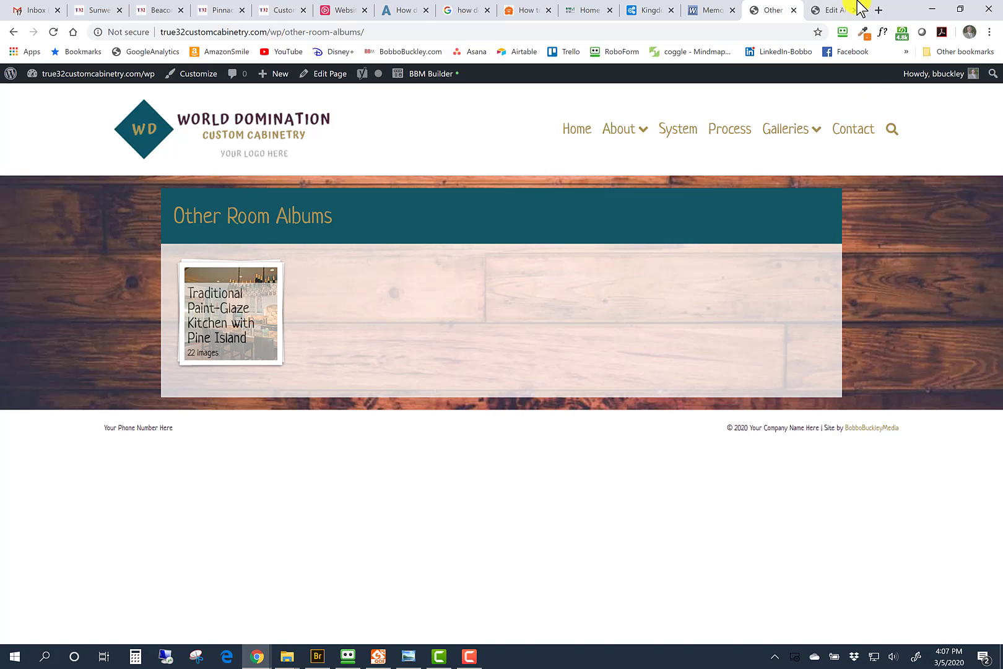
Remove the Traditional Paint-Glaze Kitchen with Pine Island gallery from the Other Room Albums album, update it and reload the published page
click(837, 10)
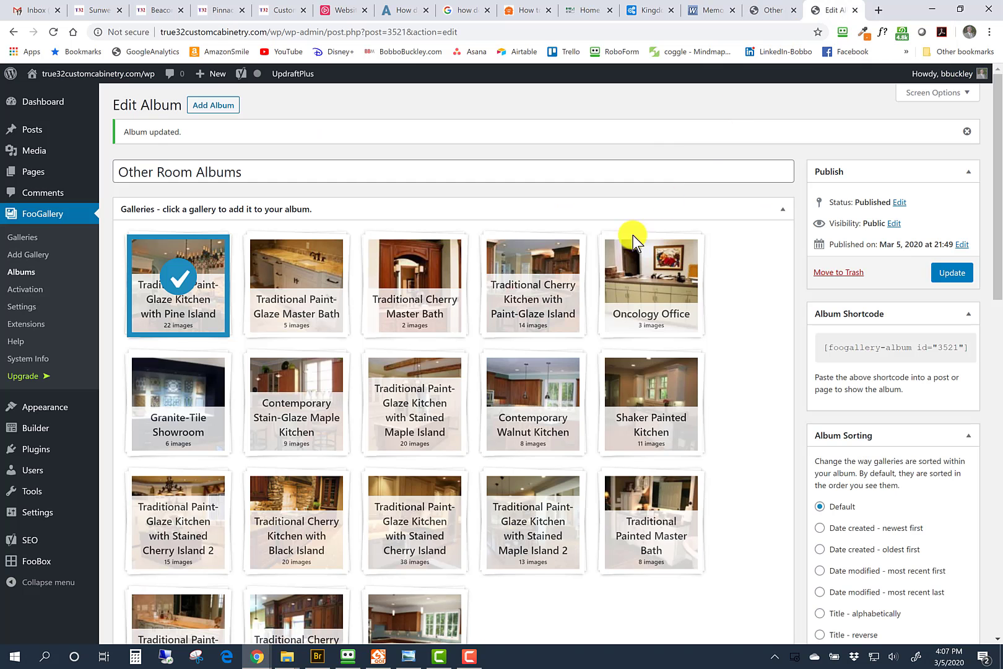
click(182, 281)
click(952, 273)
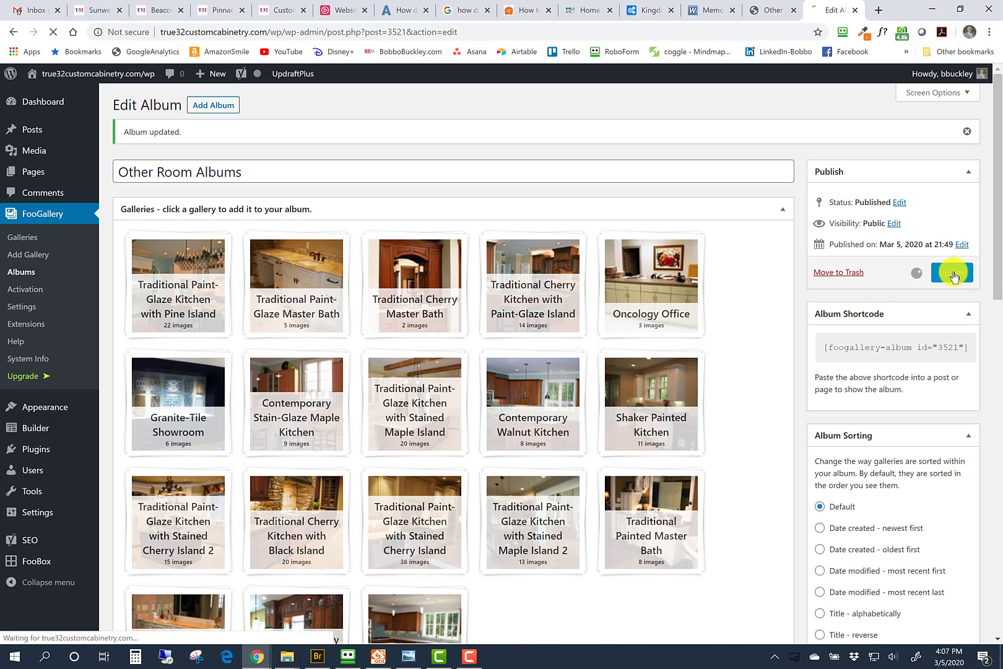
click(778, 14)
click(53, 31)
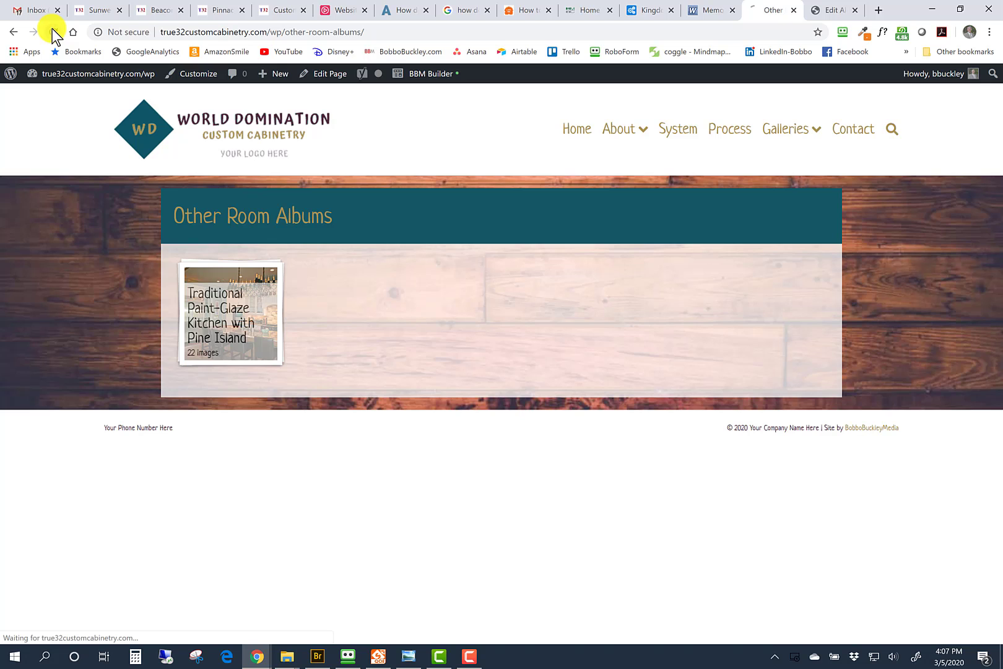